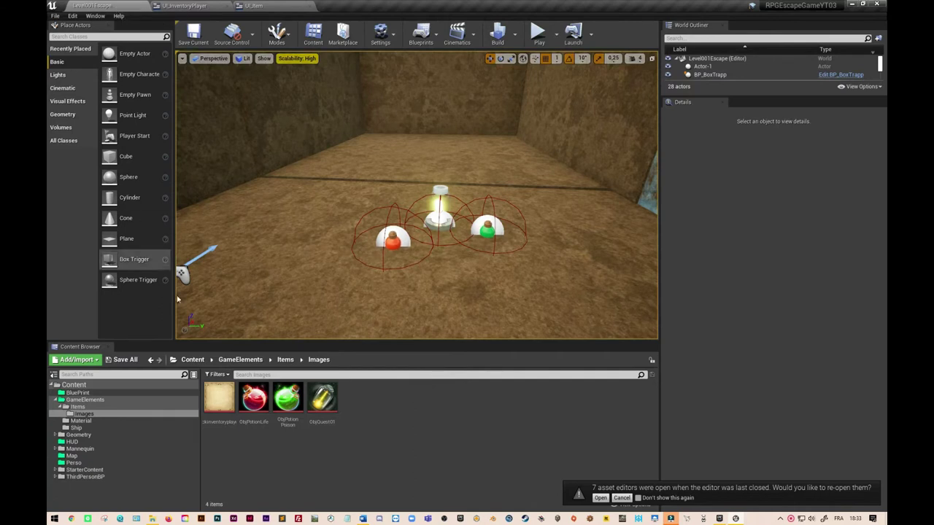
Go back to Content, enter the Perso folder and open the BP_Hero blueprint.
{"action": "left_click", "coordinate": [192, 359]}
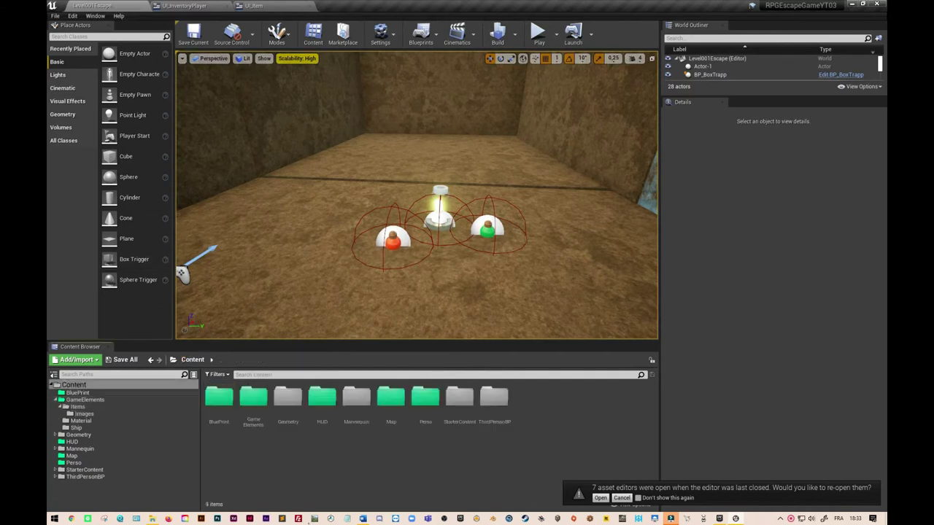
{"action": "double_click", "coordinate": [423, 405]}
{"action": "double_click", "coordinate": [223, 409]}
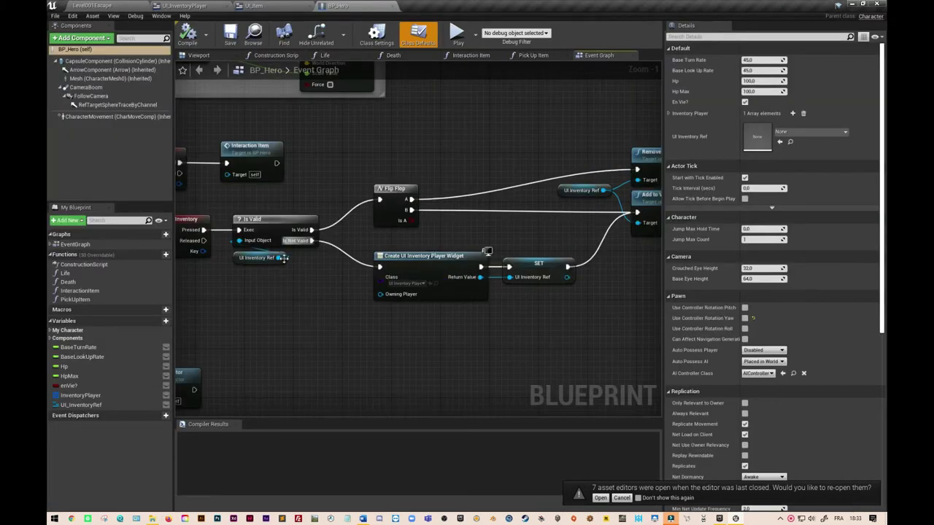
Pan and zoom the Event Graph to review the OpenInventory, Remove from Parent and Add to Viewport nodes.
{"action": "right_click_drag", "start_coordinate": [305, 273], "coordinate": [396, 268]}
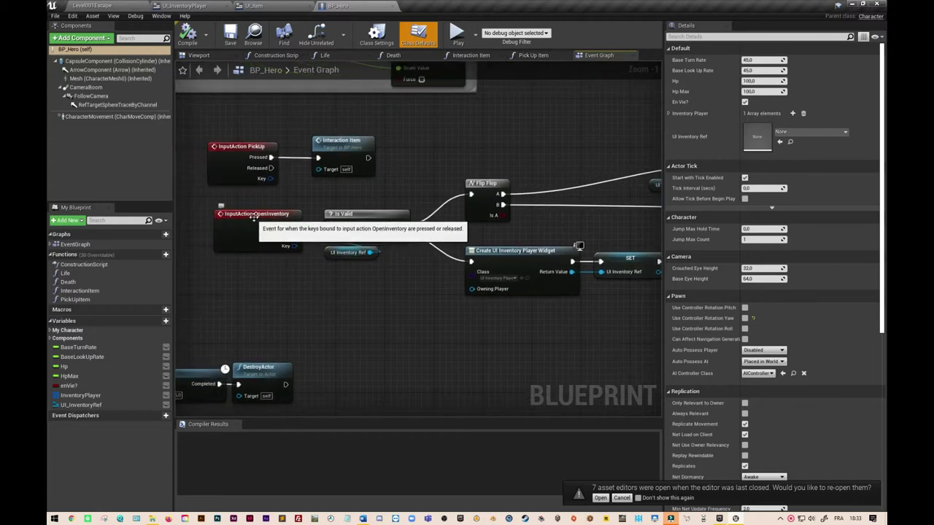
{"action": "right_click_drag", "start_coordinate": [373, 314], "coordinate": [272, 301]}
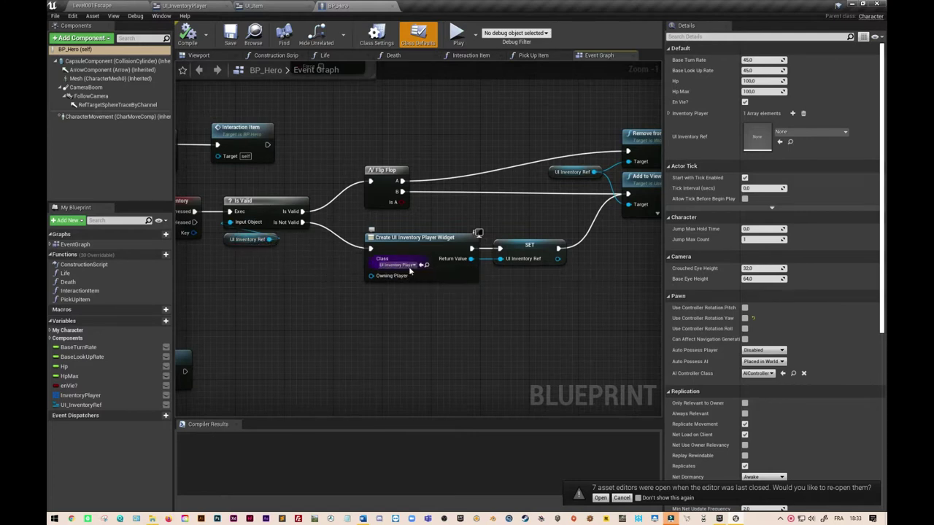
{"action": "right_click_drag", "start_coordinate": [540, 320], "coordinate": [358, 352]}
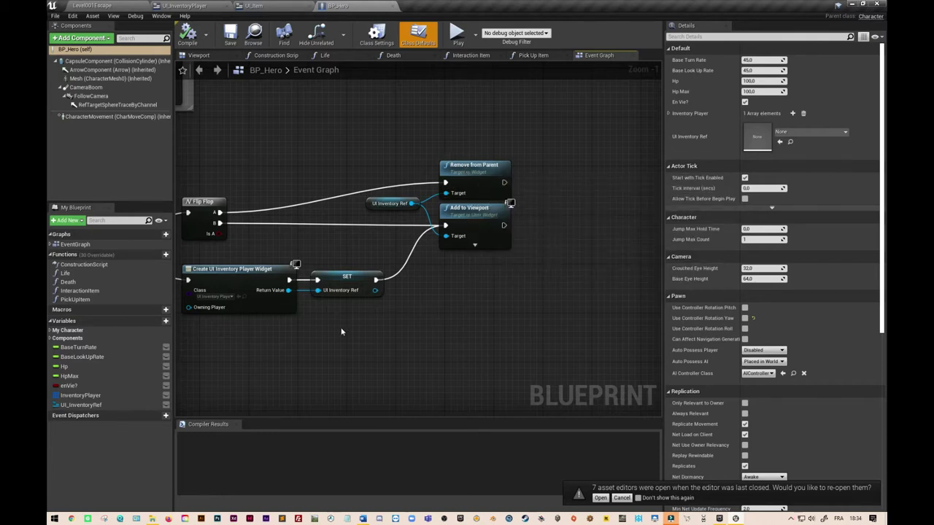
{"action": "right_click_drag", "start_coordinate": [340, 332], "coordinate": [372, 323]}
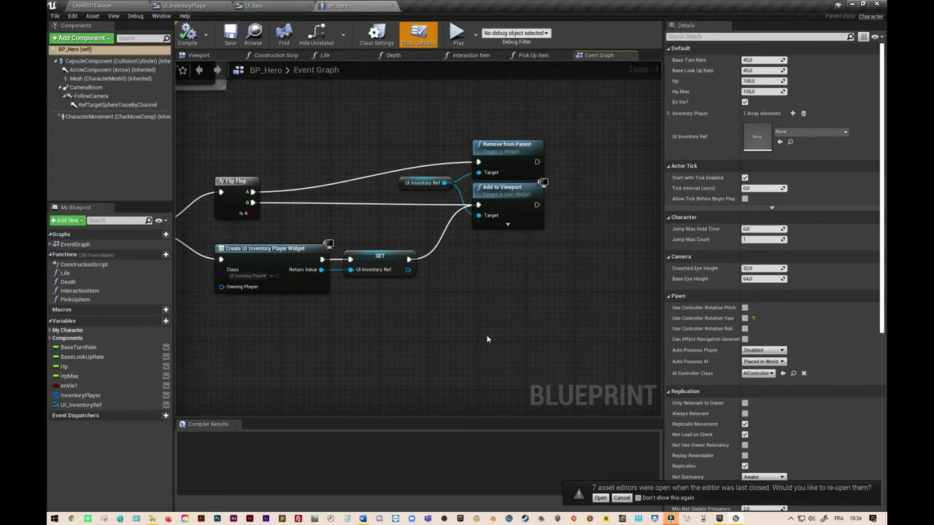
{"action": "scroll", "coordinate": [485, 309], "scroll_direction": "down", "scroll_amount": 1}
{"action": "scroll", "coordinate": [341, 329], "scroll_direction": "down", "scroll_amount": 1}
{"action": "right_click_drag", "start_coordinate": [341, 328], "coordinate": [428, 305]}
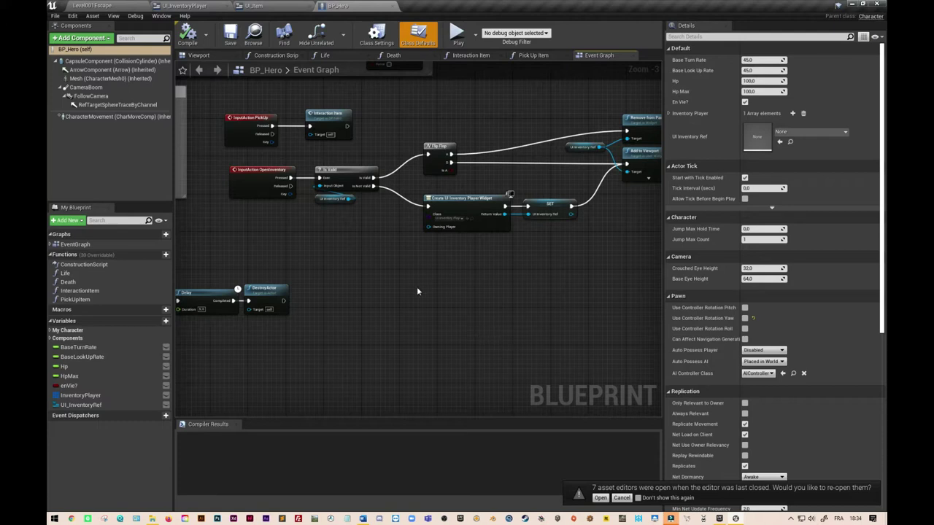
Add a new function to BP_Hero and name it LoadInventory.
{"action": "left_click", "coordinate": [160, 255]}
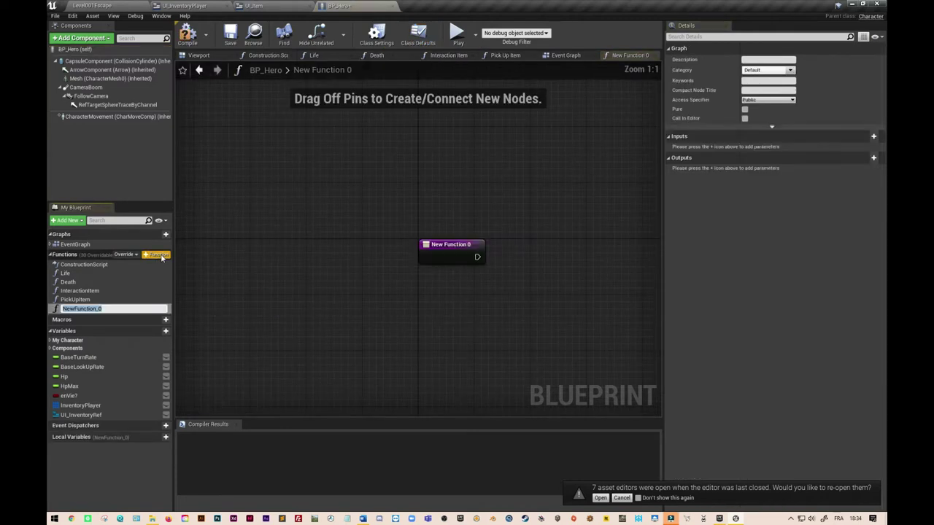
{"action": "type", "text": "LoadInventory"}
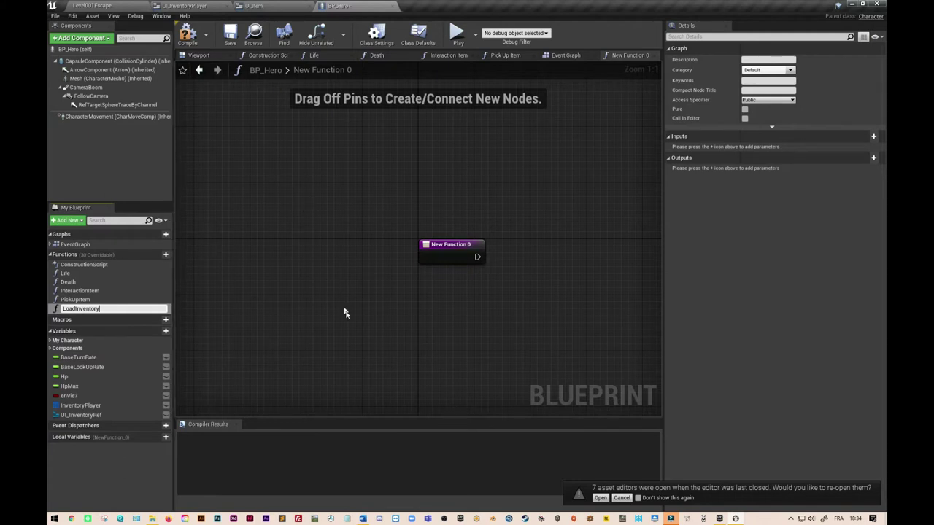
{"action": "left_click", "coordinate": [343, 313]}
{"action": "right_click_drag", "start_coordinate": [364, 317], "coordinate": [207, 325]}
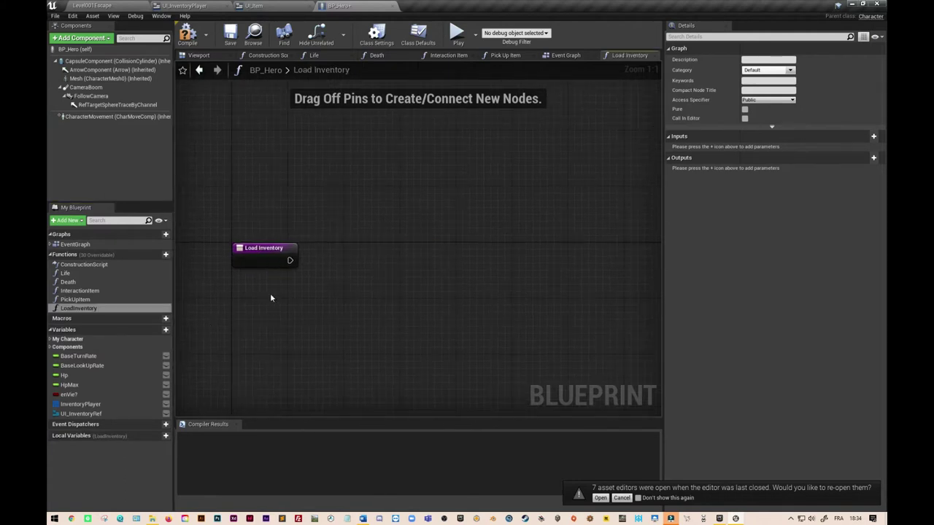
{"action": "right_click_drag", "start_coordinate": [274, 312], "coordinate": [292, 294]}
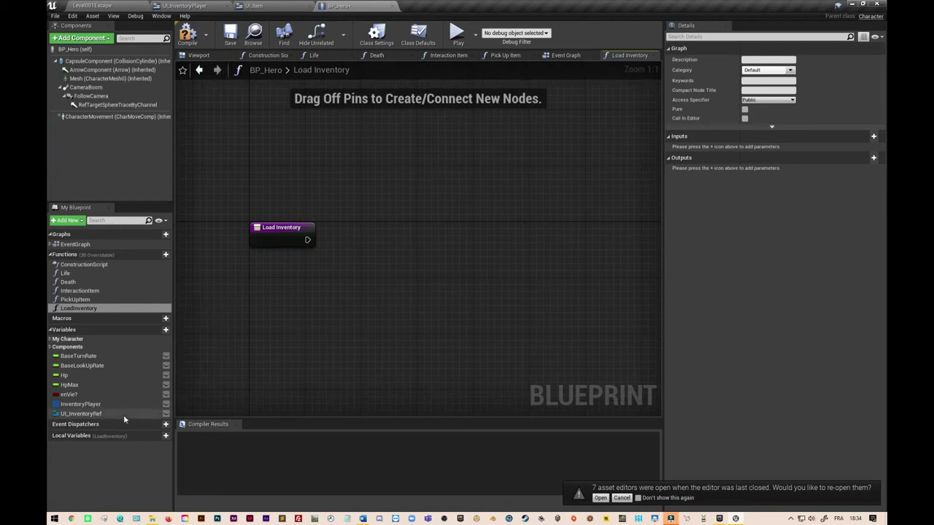
Place UI_InventoryRef and InventoryPlayer getter nodes in the LoadInventory graph.
{"action": "mouse_move", "coordinate": [80, 414]}
{"action": "left_mouse_down"}
{"action": "mouse_move", "coordinate": [276, 272]}
{"action": "mouse_move", "coordinate": [284, 292]}
{"action": "left_mouse_up"}
{"action": "left_click", "coordinate": [307, 285]}
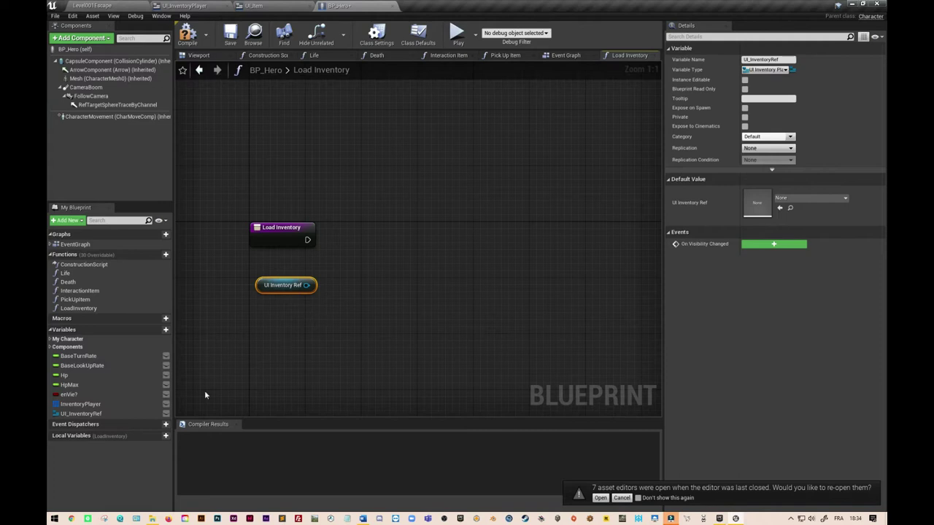
{"action": "mouse_move", "coordinate": [81, 404]}
{"action": "left_mouse_down"}
{"action": "mouse_move", "coordinate": [296, 323]}
{"action": "mouse_move", "coordinate": [279, 327]}
{"action": "left_mouse_up"}
{"action": "left_click", "coordinate": [313, 328]}
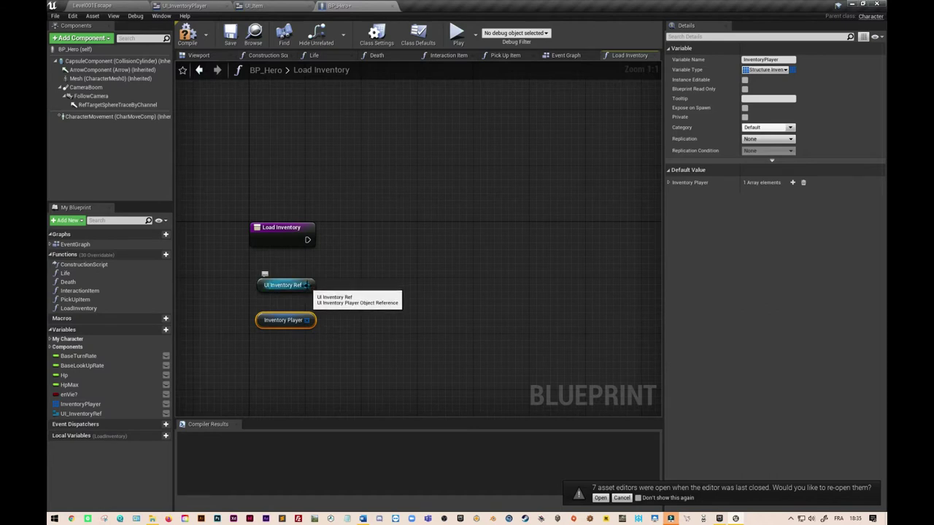
{"action": "left_click_drag", "start_coordinate": [306, 285], "coordinate": [336, 287]}
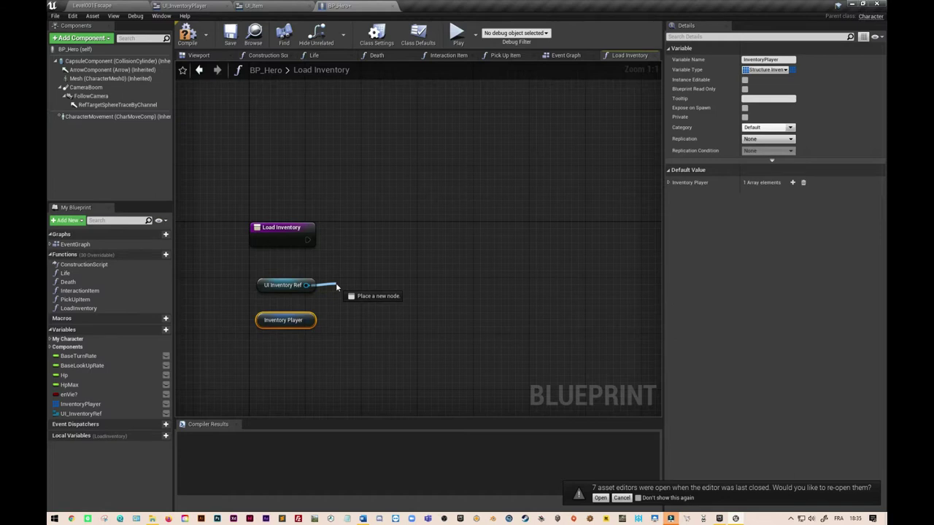
{"action": "left_click_drag", "start_coordinate": [336, 286], "coordinate": [336, 288]}
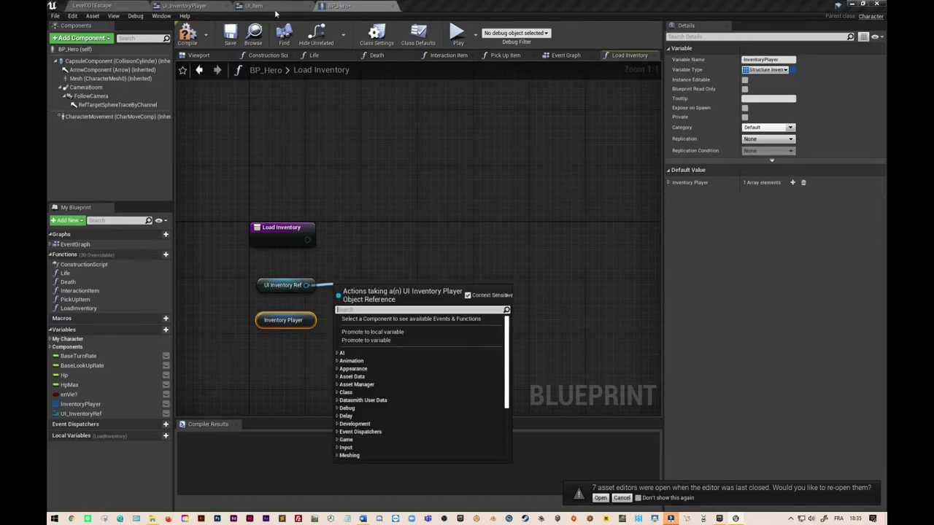
{"action": "left_click", "coordinate": [219, 6]}
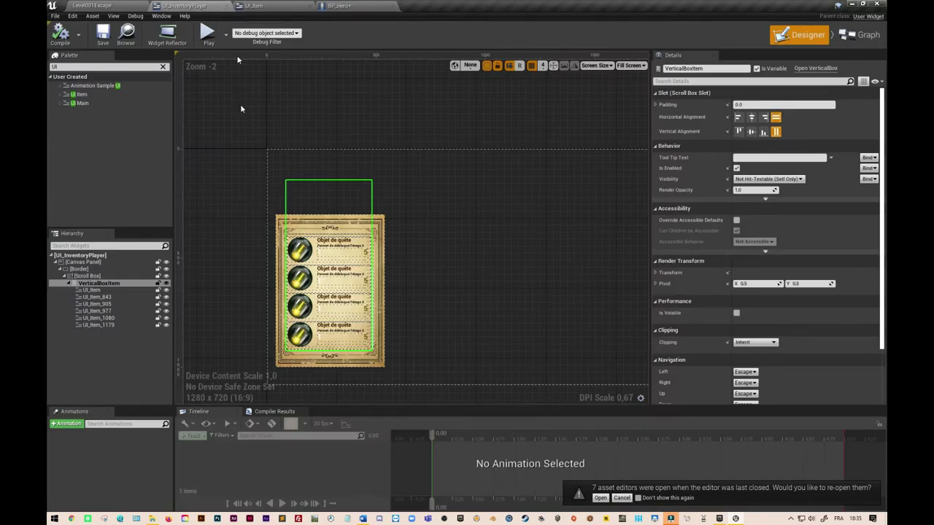
{"action": "left_click", "coordinate": [96, 283]}
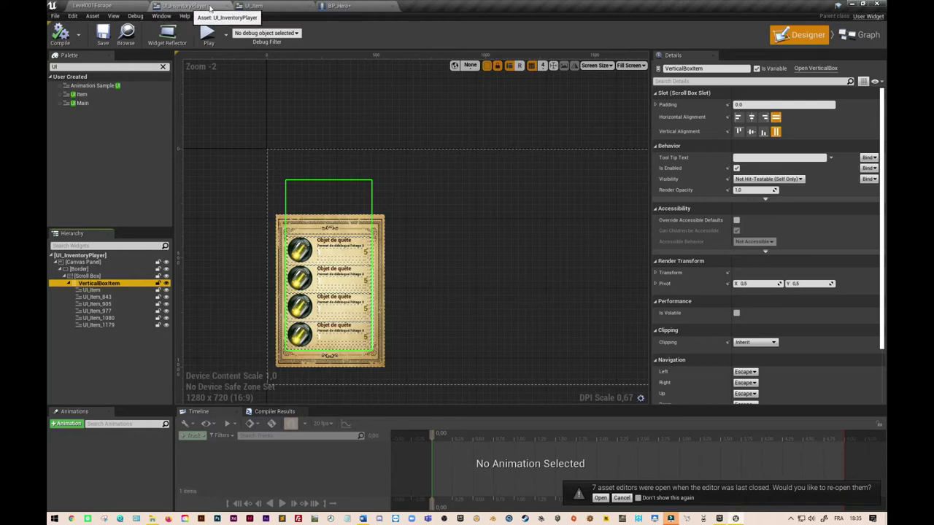
{"action": "left_click", "coordinate": [256, 6]}
{"action": "left_click", "coordinate": [339, 6]}
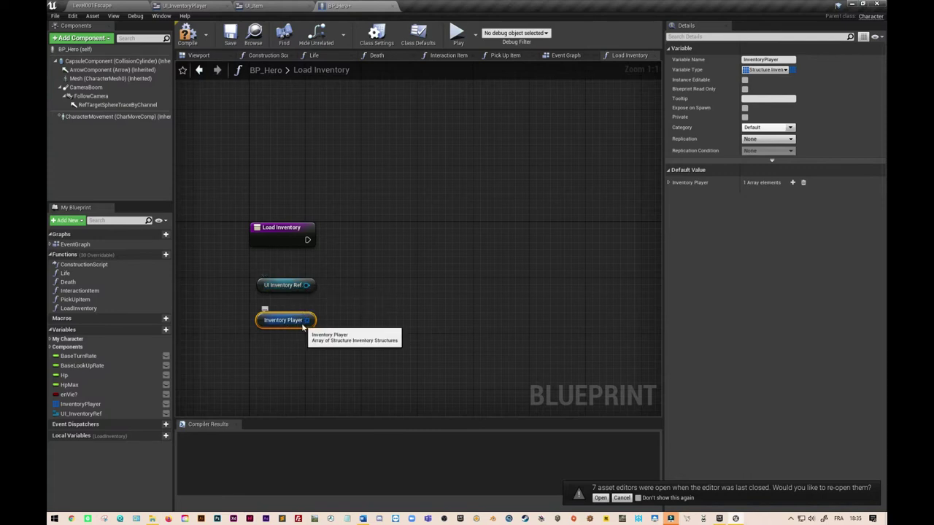
Add a Get VerticalBoxItem node fed by UI Inventory Ref.
{"action": "left_click_drag", "start_coordinate": [307, 286], "coordinate": [338, 289]}
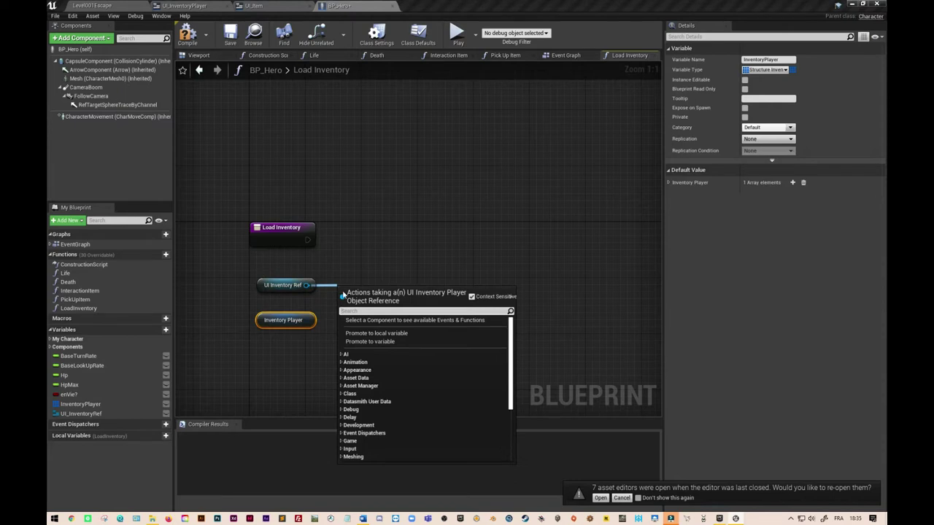
{"action": "type", "text": "vertical"}
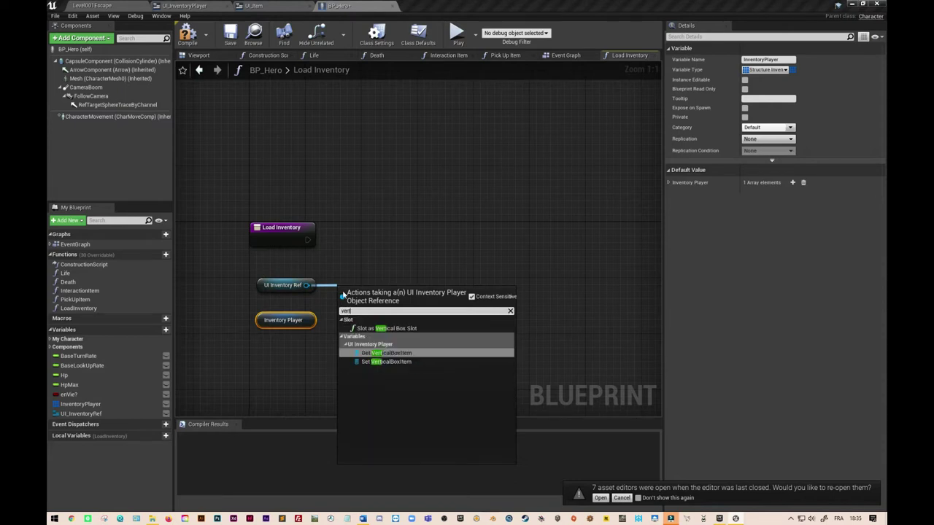
{"action": "left_click", "coordinate": [423, 356]}
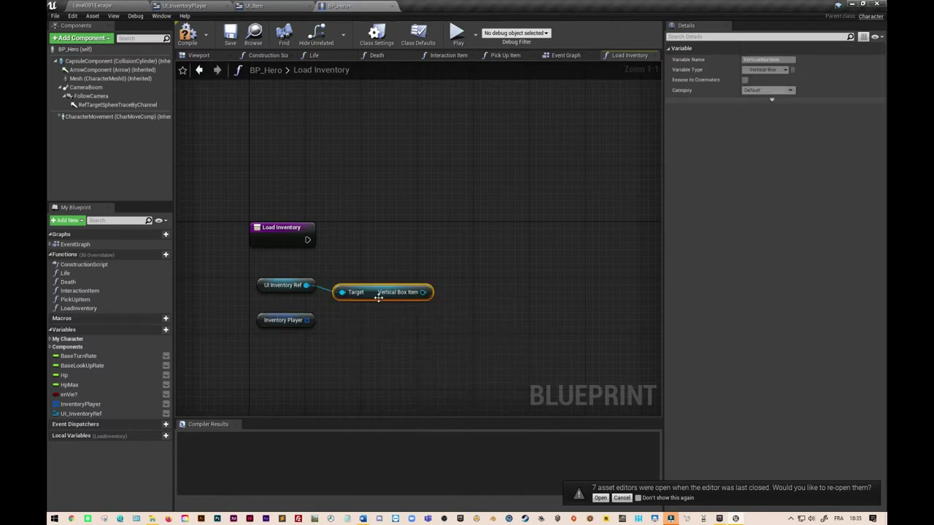
{"action": "mouse_move", "coordinate": [378, 297]}
{"action": "left_mouse_down"}
{"action": "mouse_move", "coordinate": [372, 290]}
{"action": "mouse_move", "coordinate": [458, 246]}
{"action": "left_mouse_up"}
Add a Clear Children node targeting the Vertical Box Item.
{"action": "type", "text": "clear child"}
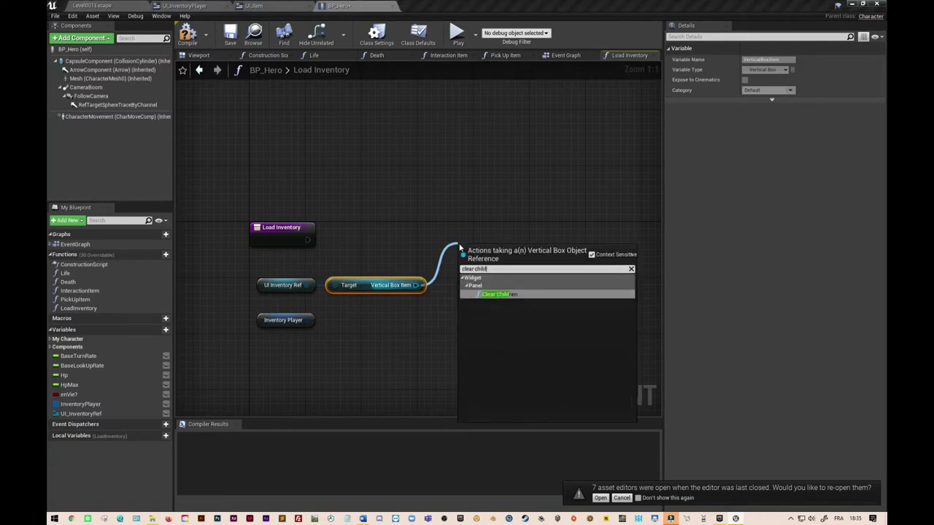
{"action": "type", "text": "rebn"}
{"action": "key", "text": "BackSpace"}
{"action": "key", "text": "BackSpace"}
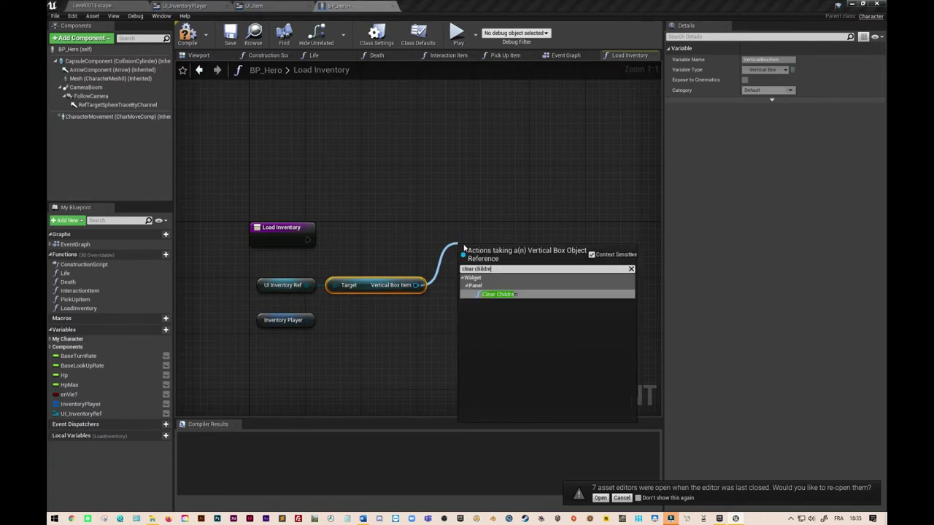
{"action": "left_click", "coordinate": [493, 294]}
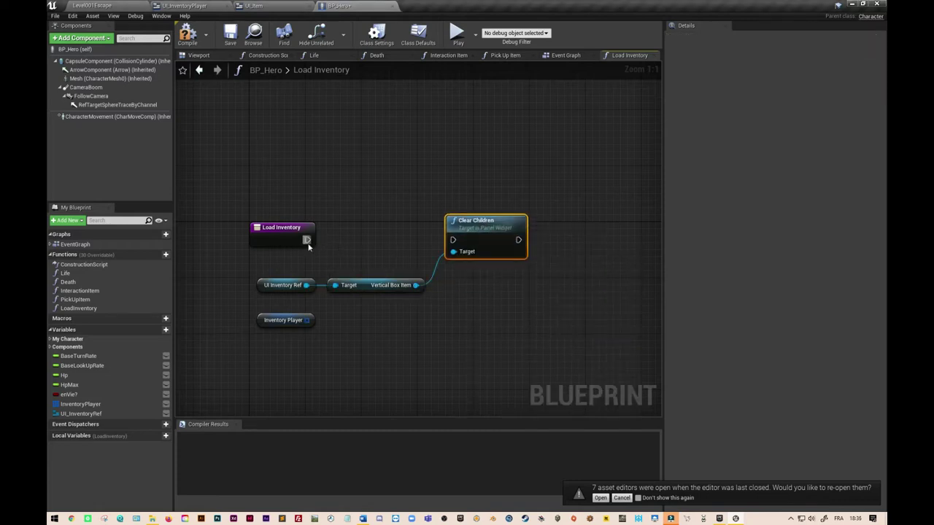
Run Clear Children on function entry, followed by a For Each Loop over Inventory Player.
{"action": "left_click_drag", "start_coordinate": [307, 240], "coordinate": [453, 240]}
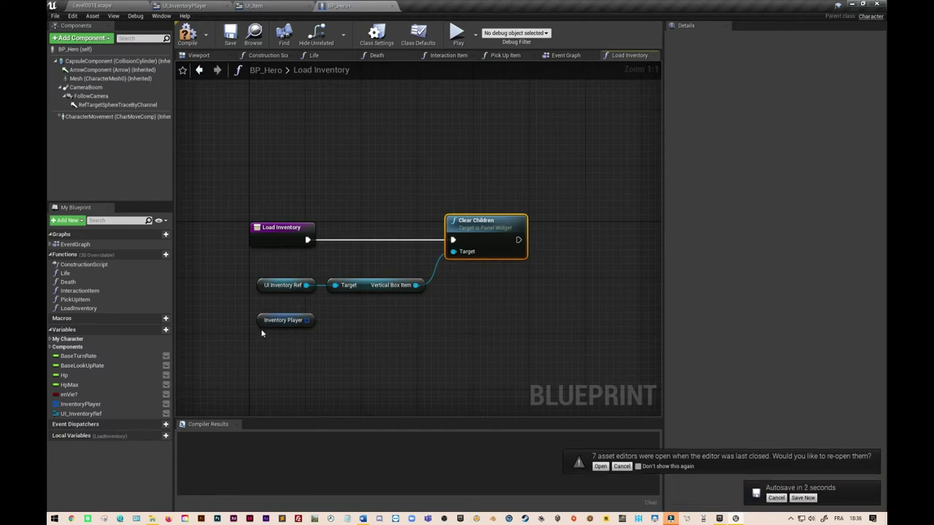
{"action": "left_click_drag", "start_coordinate": [284, 321], "coordinate": [494, 279]}
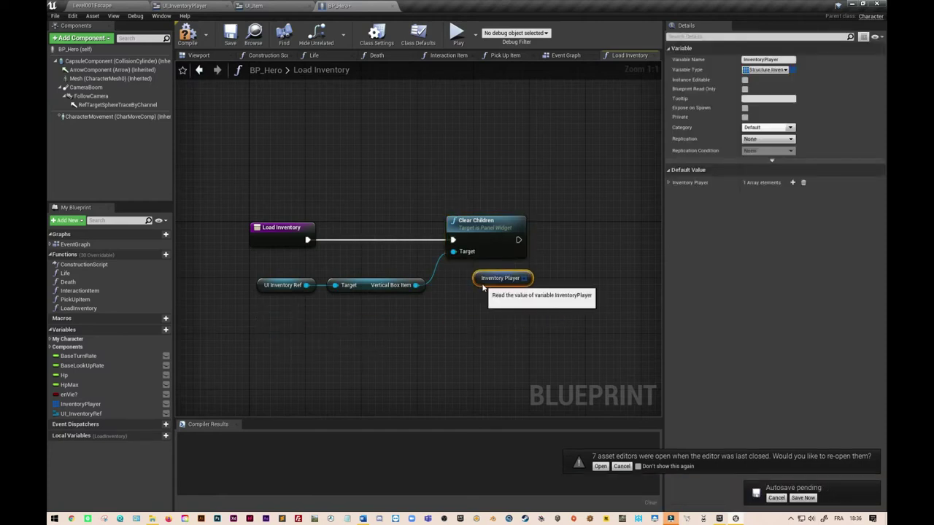
{"action": "right_click_drag", "start_coordinate": [498, 310], "coordinate": [357, 321]}
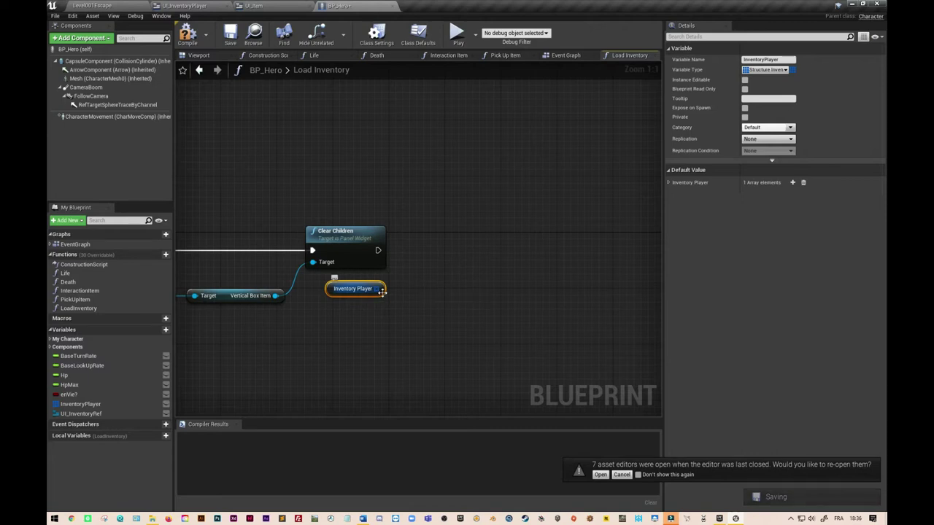
{"action": "left_click_drag", "start_coordinate": [380, 289], "coordinate": [427, 260]}
{"action": "type", "text": "for each loop"}
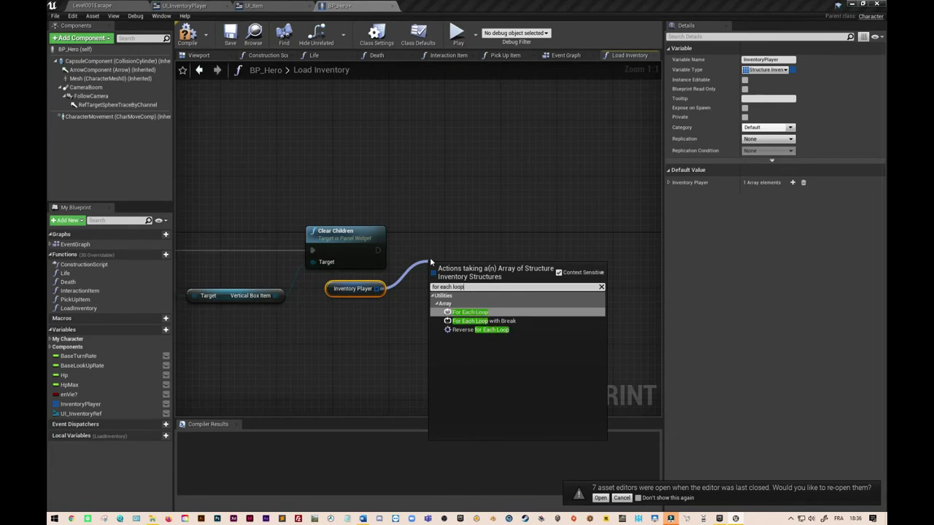
{"action": "left_click", "coordinate": [473, 312]}
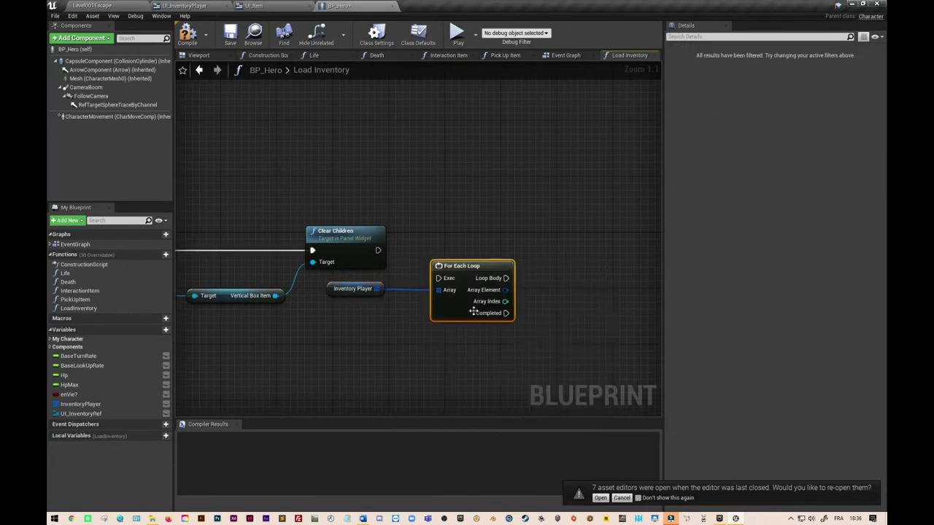
{"action": "left_click_drag", "start_coordinate": [467, 272], "coordinate": [453, 246]}
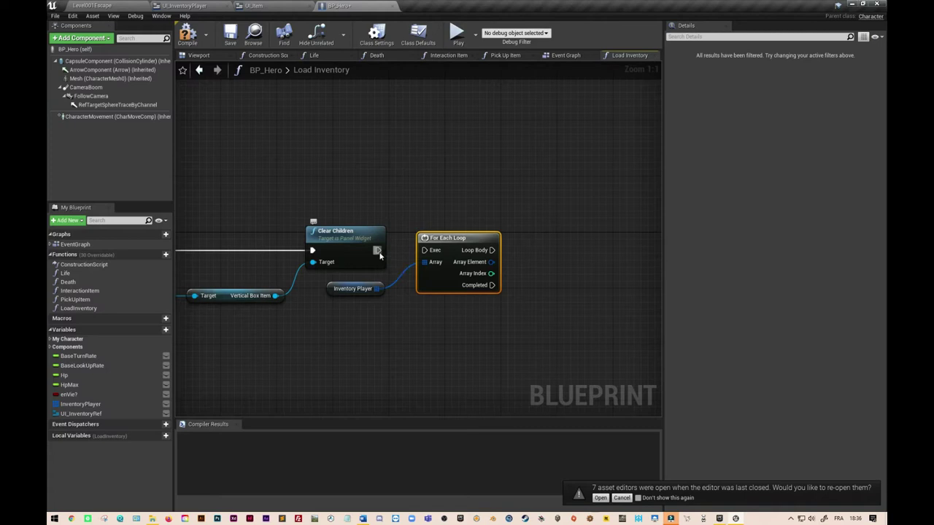
{"action": "left_click_drag", "start_coordinate": [378, 250], "coordinate": [428, 257]}
Add a Create Widget node to the For Each Loop's Loop Body.
{"action": "scroll", "coordinate": [501, 209], "scroll_direction": "down", "scroll_amount": 1}
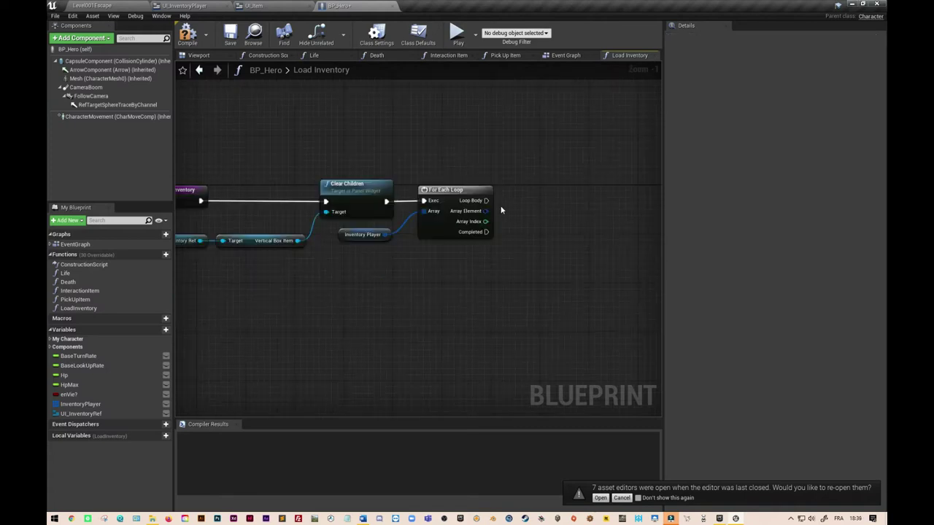
{"action": "right_click_drag", "start_coordinate": [486, 255], "coordinate": [454, 252]}
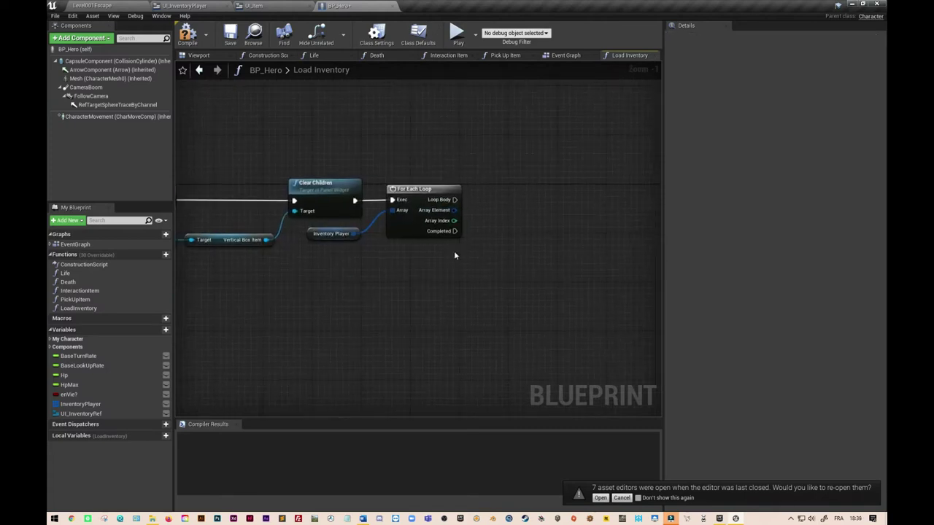
{"action": "left_click_drag", "start_coordinate": [455, 199], "coordinate": [479, 203]}
{"action": "type", "text": "creat"}
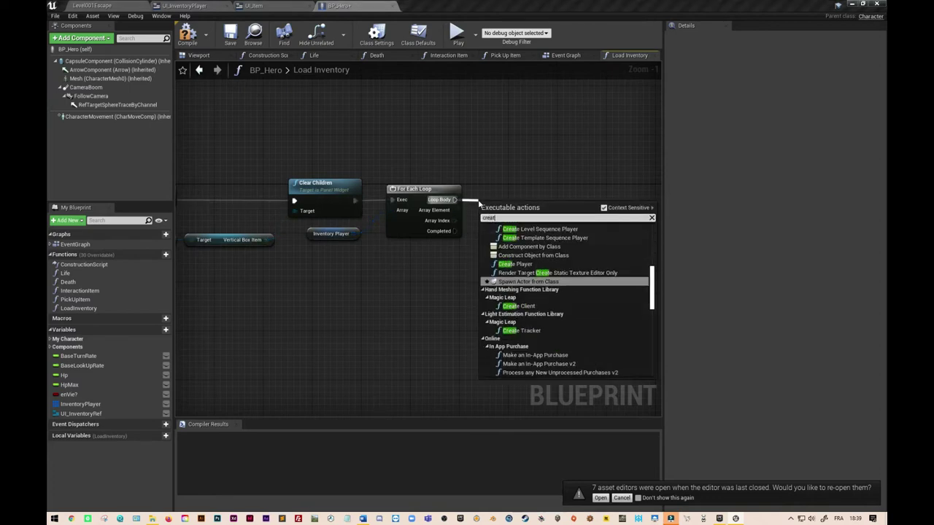
{"action": "type", "text": "e widget"}
{"action": "key", "text": "Return"}
Set the Create Widget node's class to UI_Item.
{"action": "left_click_drag", "start_coordinate": [516, 207], "coordinate": [523, 195]}
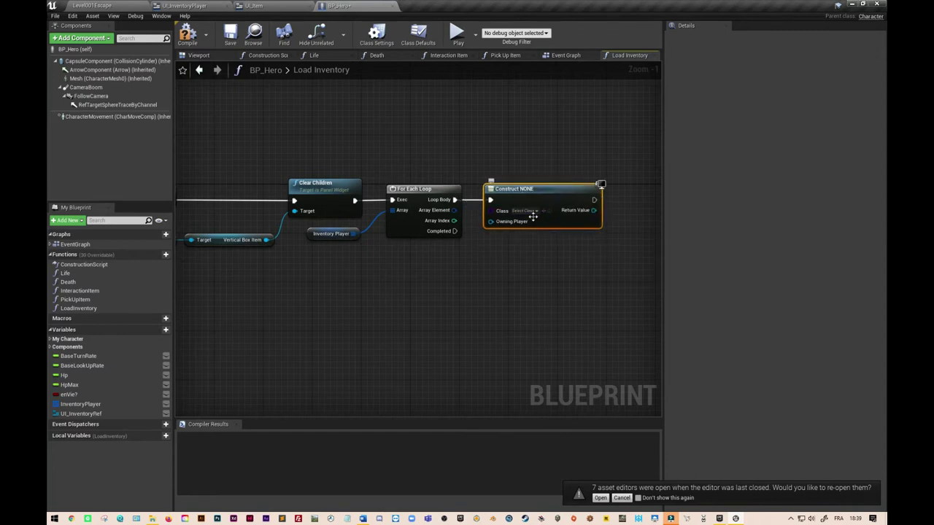
{"action": "left_click", "coordinate": [537, 211]}
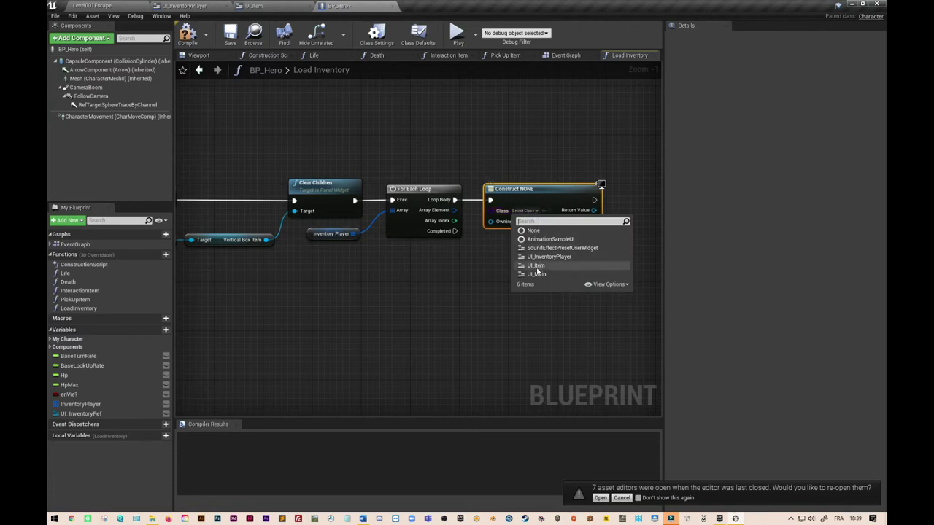
{"action": "left_click", "coordinate": [537, 266]}
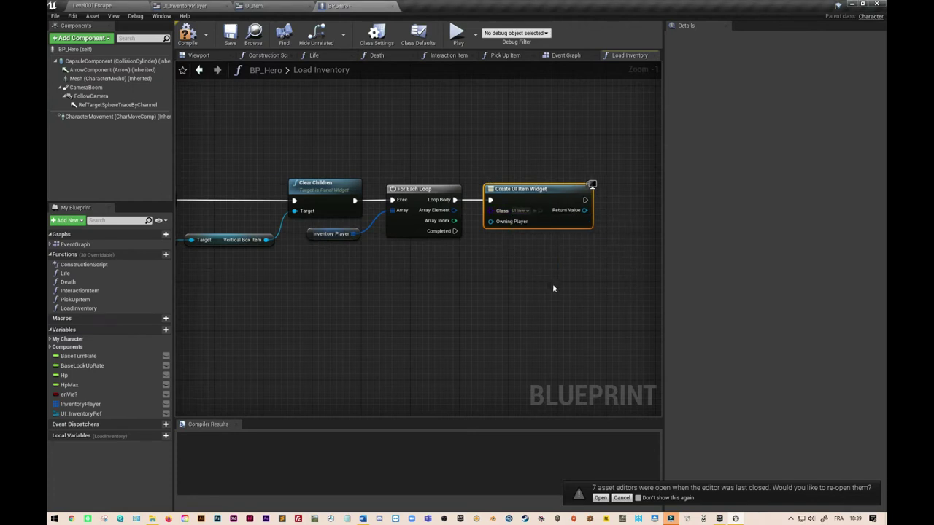
{"action": "right_click_drag", "start_coordinate": [557, 291], "coordinate": [407, 305]}
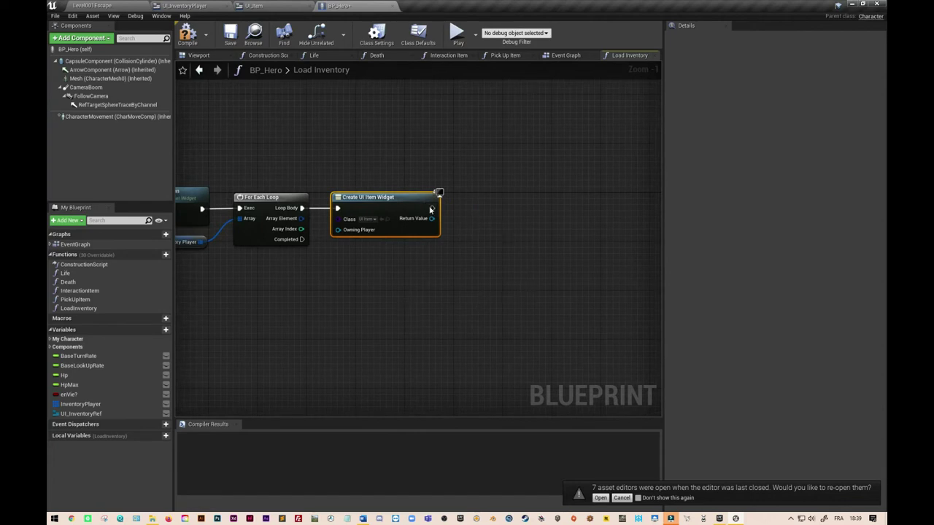
{"action": "right_click_drag", "start_coordinate": [338, 320], "coordinate": [492, 278]}
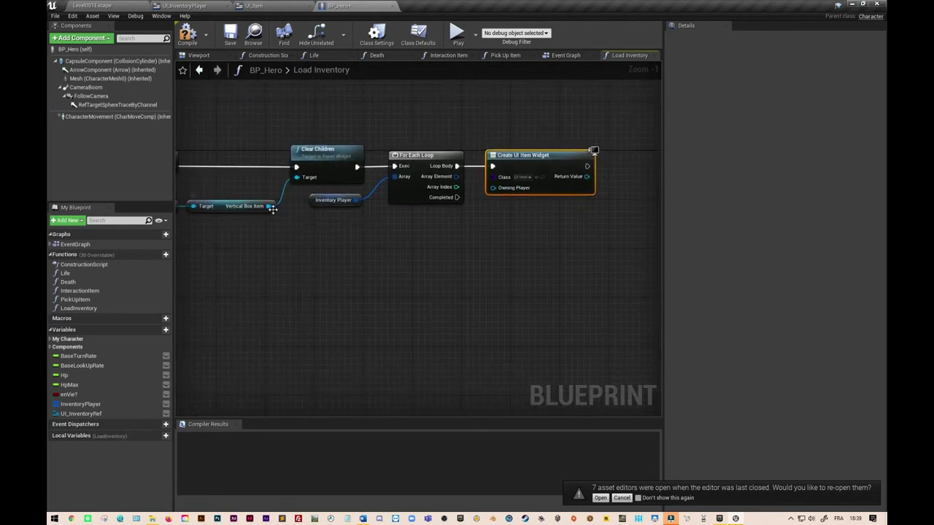
Add an Add Child to Vertical Box node off the Vertical Box Item reference.
{"action": "left_click_drag", "start_coordinate": [270, 206], "coordinate": [437, 279], "text": "ctrl"}
{"action": "type", "text": "add chil"}
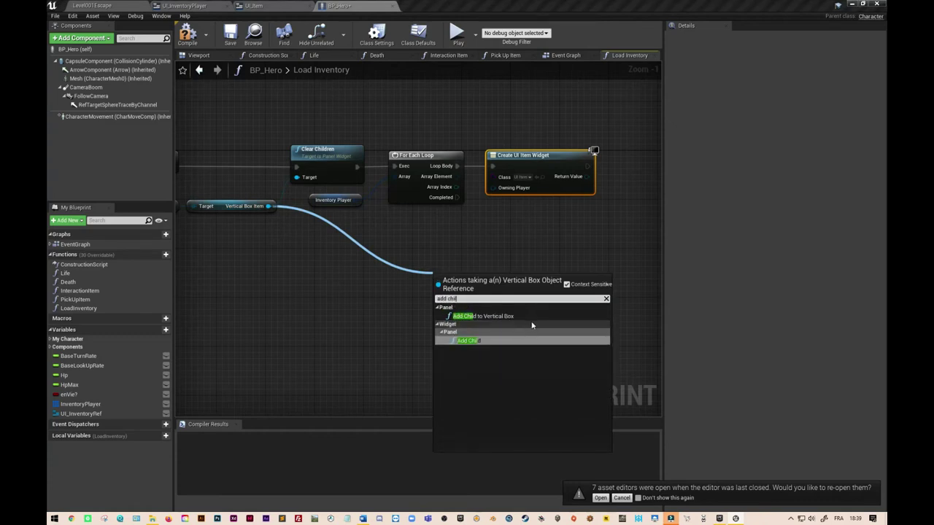
{"action": "left_click", "coordinate": [497, 316]}
{"action": "left_click_drag", "start_coordinate": [538, 263], "coordinate": [550, 257]}
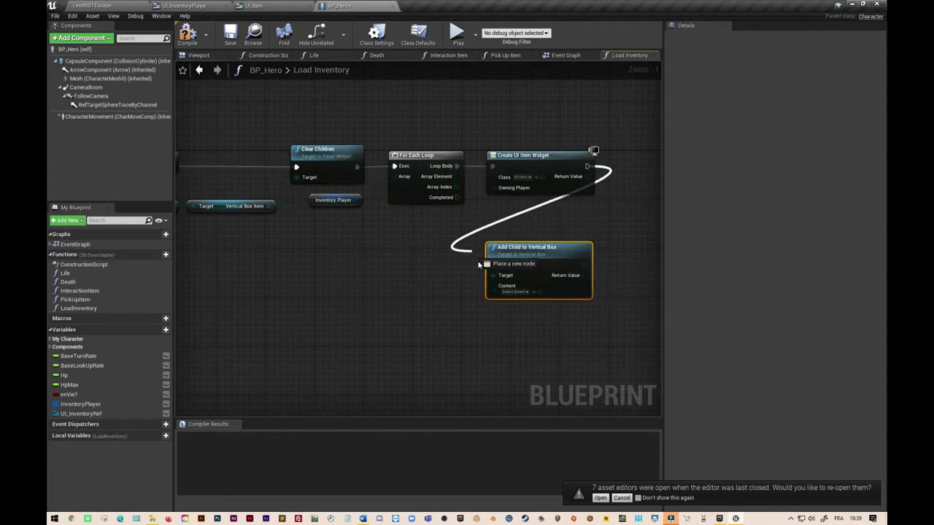
Run Add Child after Create Widget and feed the widget's Return Value into Content.
{"action": "left_click_drag", "start_coordinate": [587, 166], "coordinate": [493, 265]}
{"action": "right_click_drag", "start_coordinate": [529, 255], "coordinate": [500, 251]}
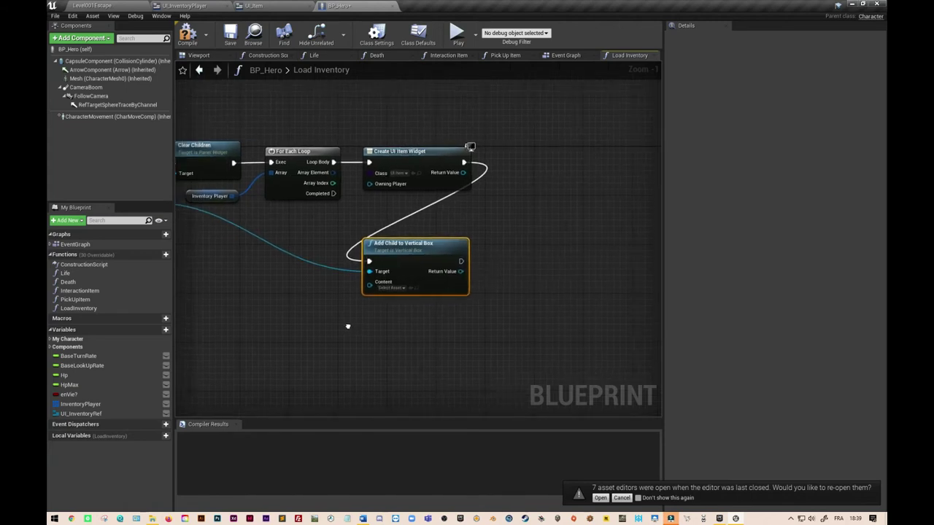
{"action": "left_click_drag", "start_coordinate": [500, 251], "coordinate": [578, 252]}
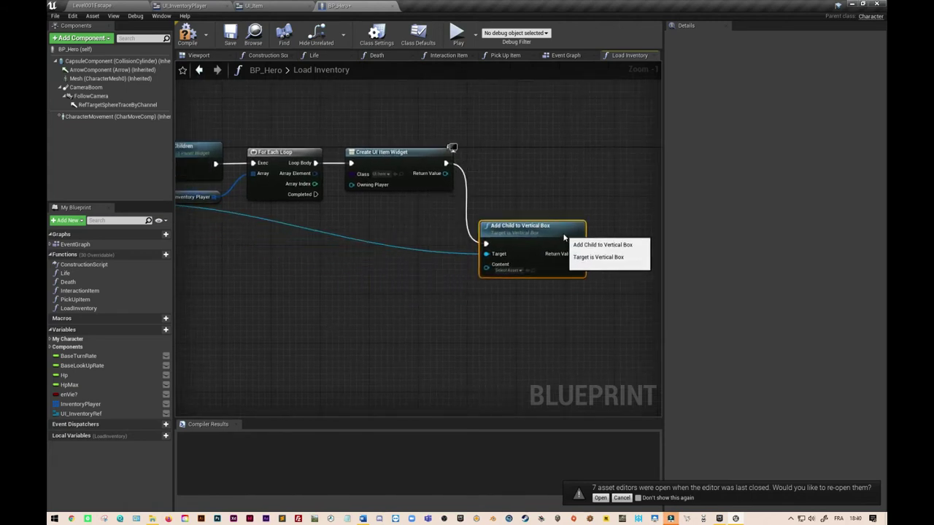
{"action": "mouse_move", "coordinate": [315, 327]}
{"action": "right_mouse_down"}
{"action": "mouse_move", "coordinate": [482, 331]}
{"action": "mouse_move", "coordinate": [304, 319]}
{"action": "right_mouse_up"}
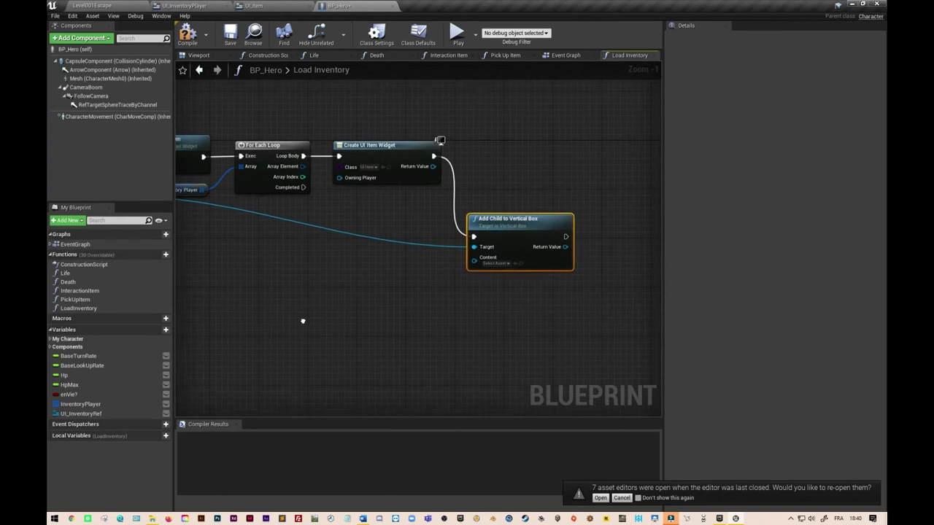
{"action": "left_click_drag", "start_coordinate": [436, 171], "coordinate": [474, 260]}
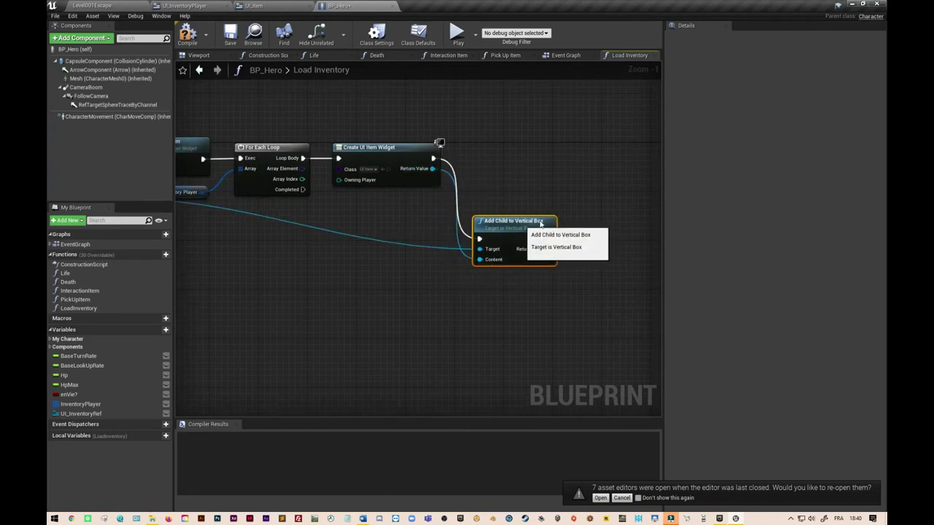
{"action": "left_click_drag", "start_coordinate": [513, 228], "coordinate": [562, 223]}
{"action": "right_click_drag", "start_coordinate": [299, 307], "coordinate": [325, 322]}
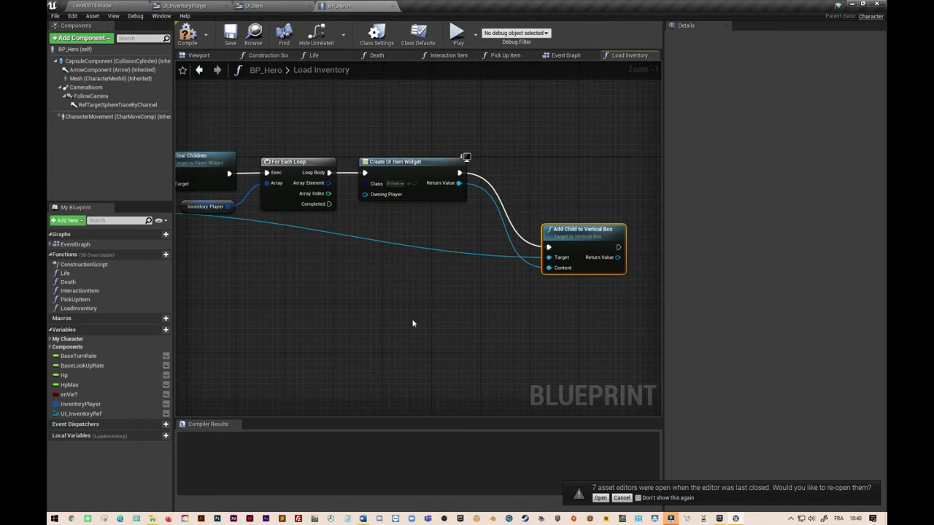
{"action": "mouse_move", "coordinate": [323, 305]}
{"action": "right_mouse_down"}
{"action": "mouse_move", "coordinate": [384, 291]}
{"action": "mouse_move", "coordinate": [484, 307]}
{"action": "right_mouse_up"}
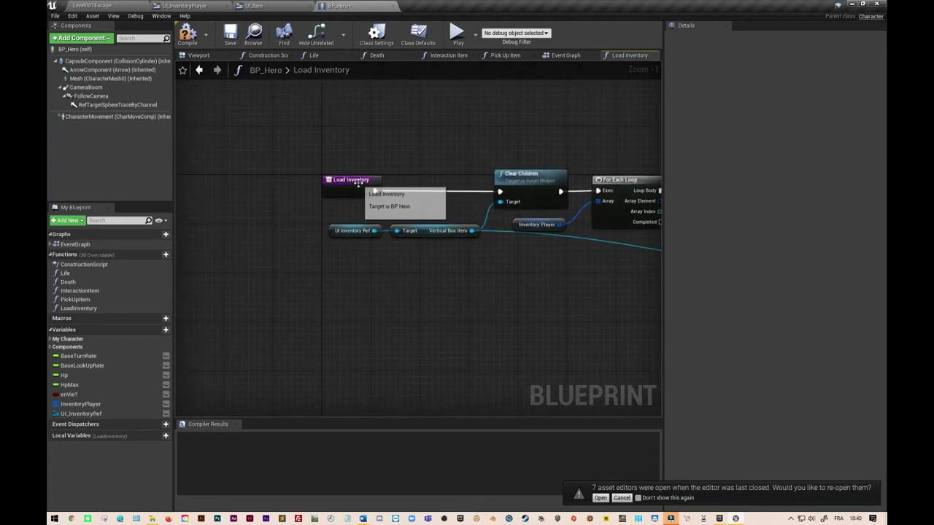
Insert an Is Valid check on UI Inventory Ref between Load Inventory and Clear Children.
{"action": "left_click_drag", "start_coordinate": [358, 181], "coordinate": [287, 182]}
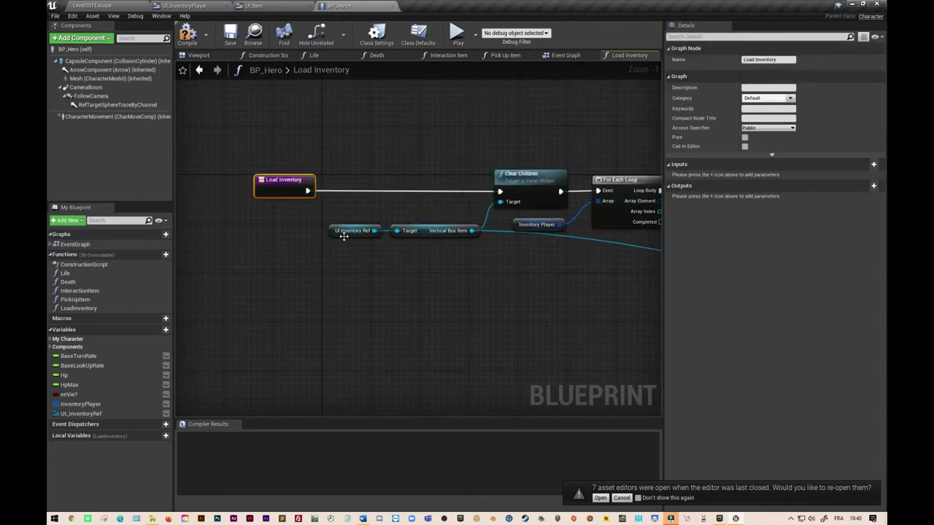
{"action": "left_click_drag", "start_coordinate": [344, 236], "coordinate": [299, 233]}
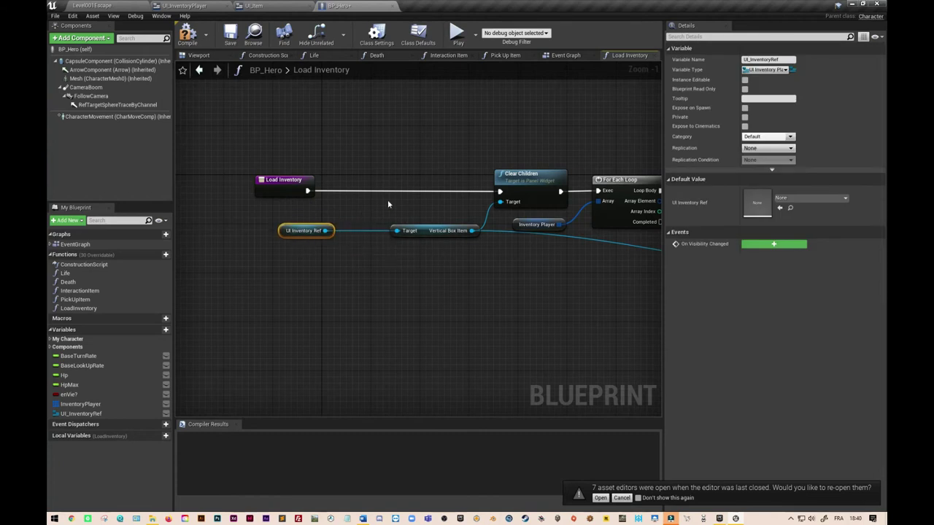
{"action": "left_click_drag", "start_coordinate": [308, 190], "coordinate": [377, 199]}
{"action": "type", "text": "is valid"}
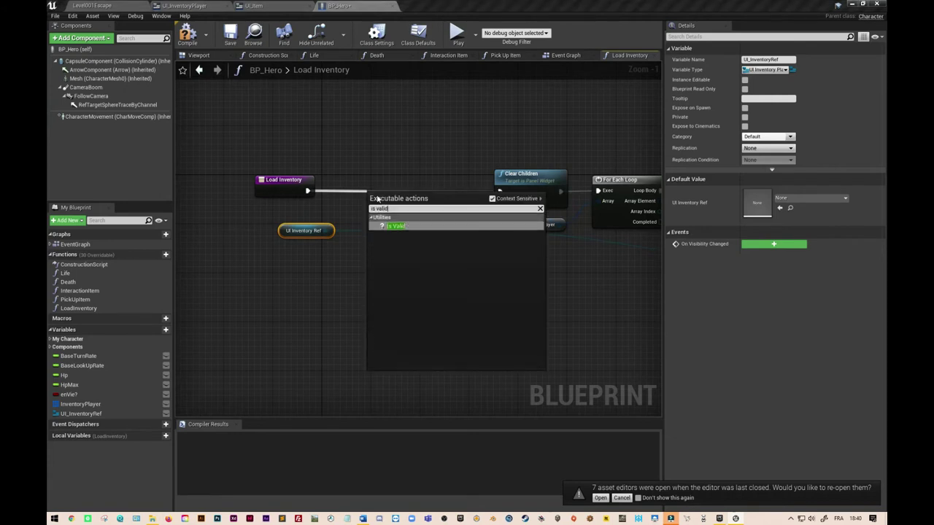
{"action": "left_click", "coordinate": [399, 228]}
{"action": "left_click_drag", "start_coordinate": [420, 203], "coordinate": [418, 182]}
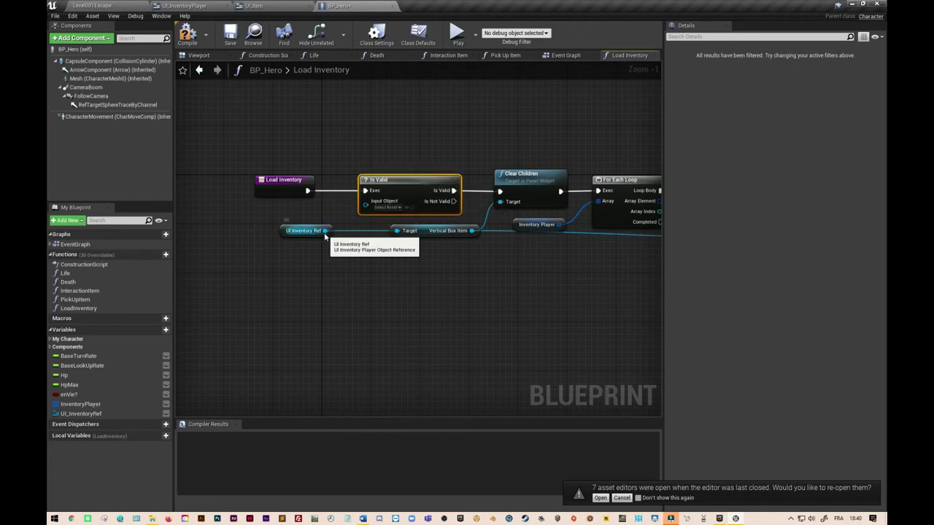
{"action": "left_click_drag", "start_coordinate": [324, 230], "coordinate": [366, 202]}
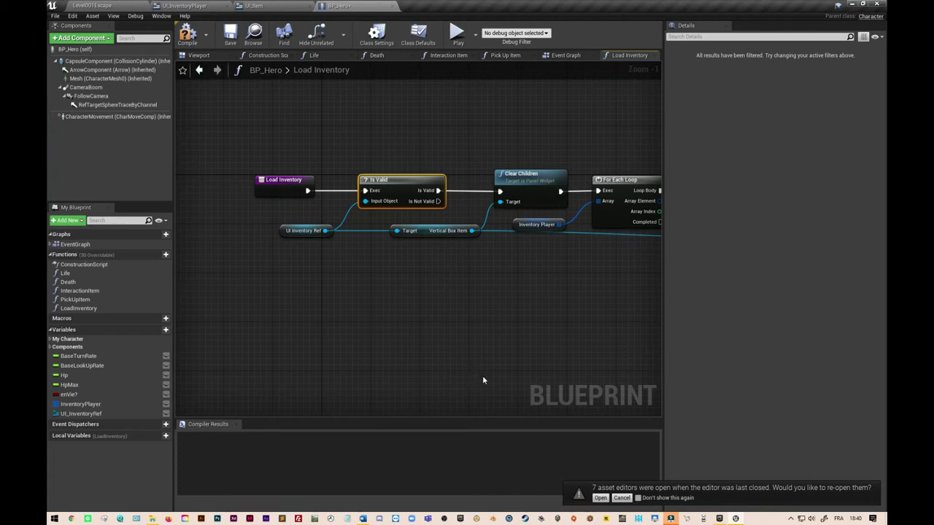
Compile and save BP_Hero.
{"action": "left_click", "coordinate": [188, 37]}
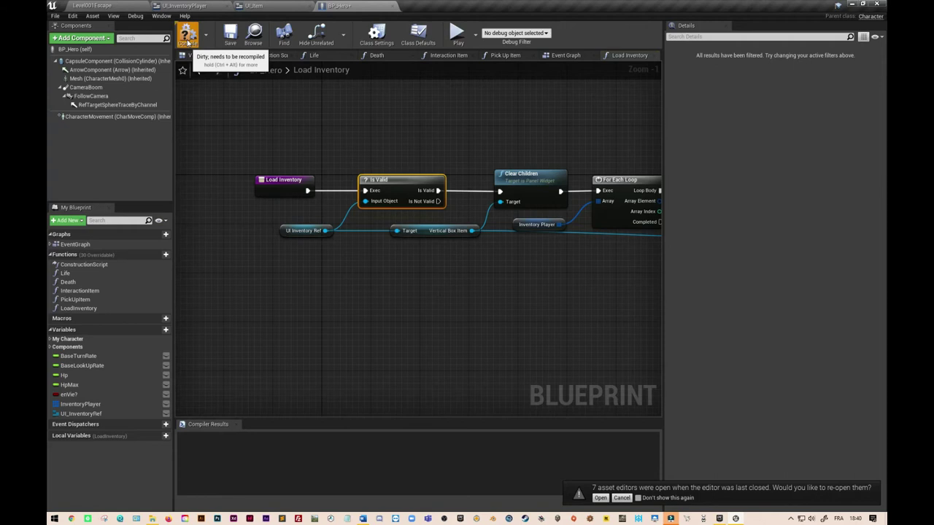
{"action": "left_click", "coordinate": [230, 41]}
{"action": "left_click", "coordinate": [230, 40]}
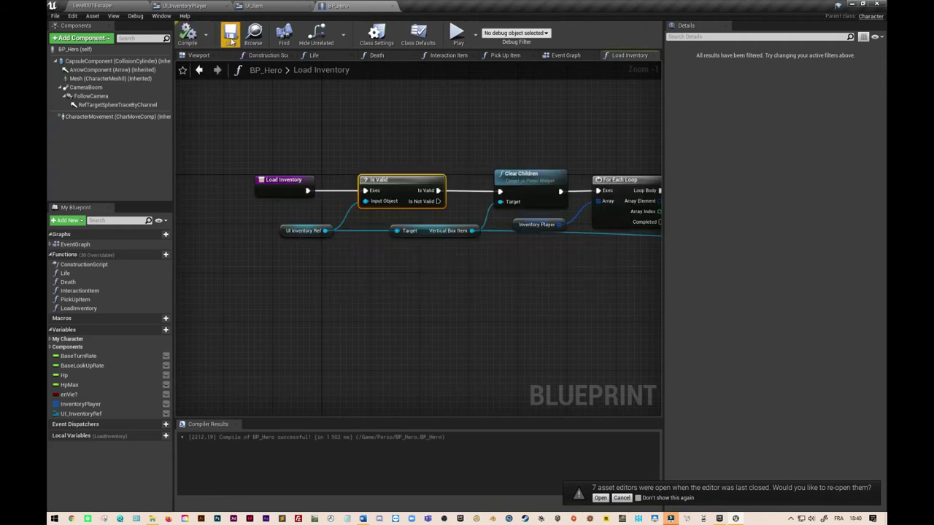
In the Event Graph, add a Load Inventory call off Add to Viewport's exec pin.
{"action": "scroll", "coordinate": [404, 121], "scroll_direction": "down", "scroll_amount": 2}
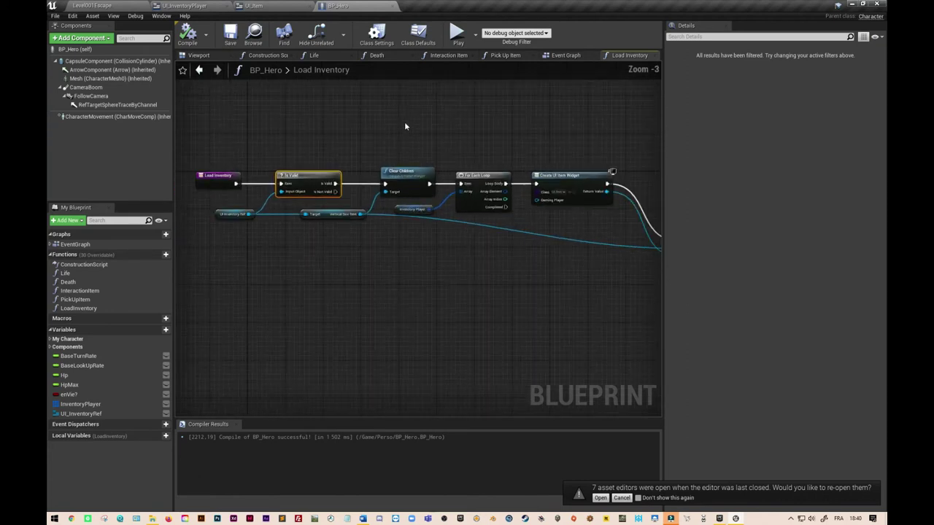
{"action": "right_click_drag", "start_coordinate": [397, 124], "coordinate": [482, 106]}
{"action": "left_click", "coordinate": [565, 60]}
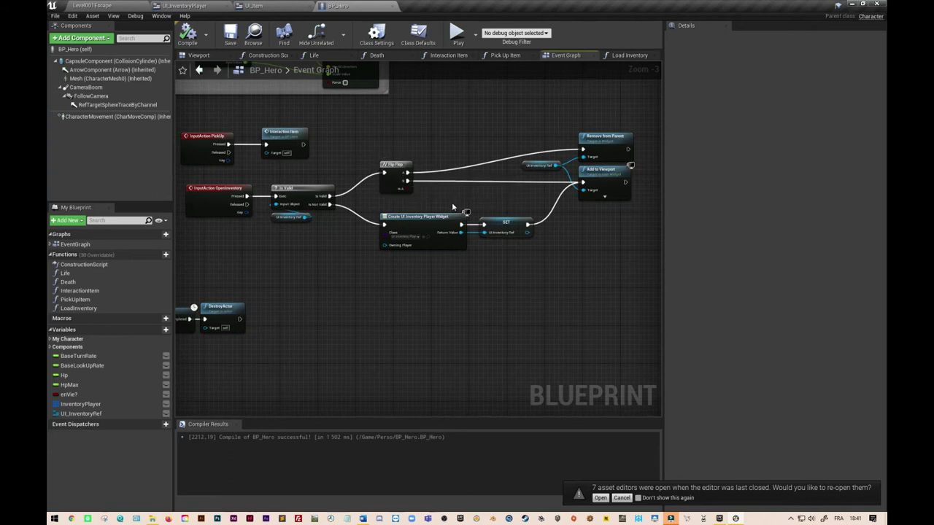
{"action": "right_click_drag", "start_coordinate": [529, 369], "coordinate": [388, 362]}
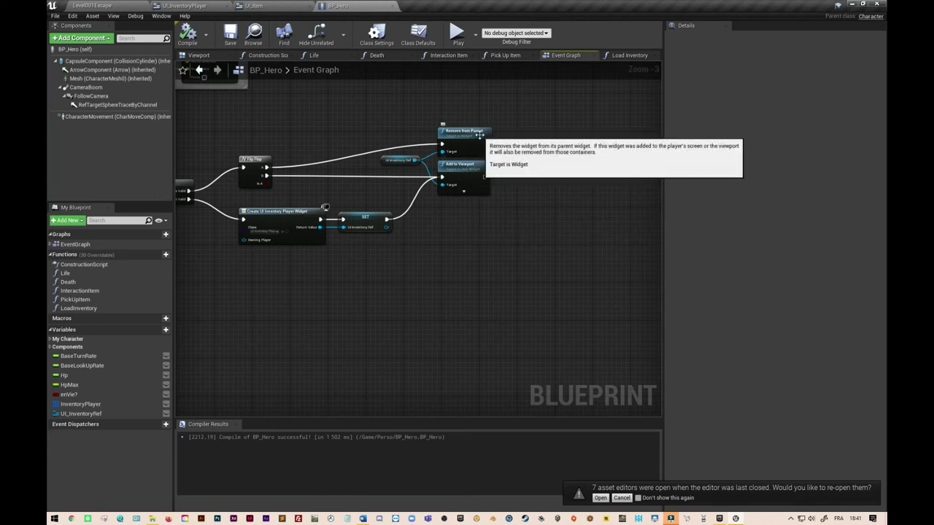
{"action": "right_click_drag", "start_coordinate": [495, 272], "coordinate": [401, 226]}
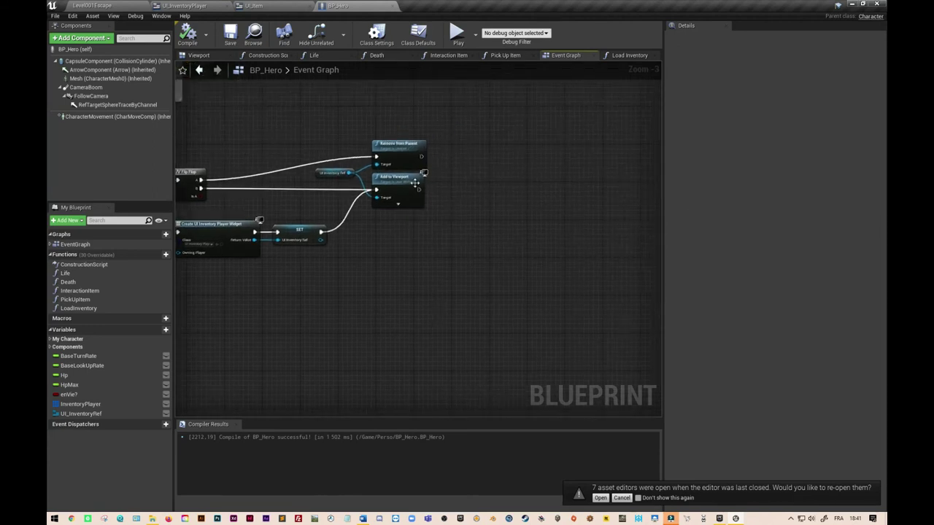
{"action": "left_click_drag", "start_coordinate": [420, 190], "coordinate": [452, 189]}
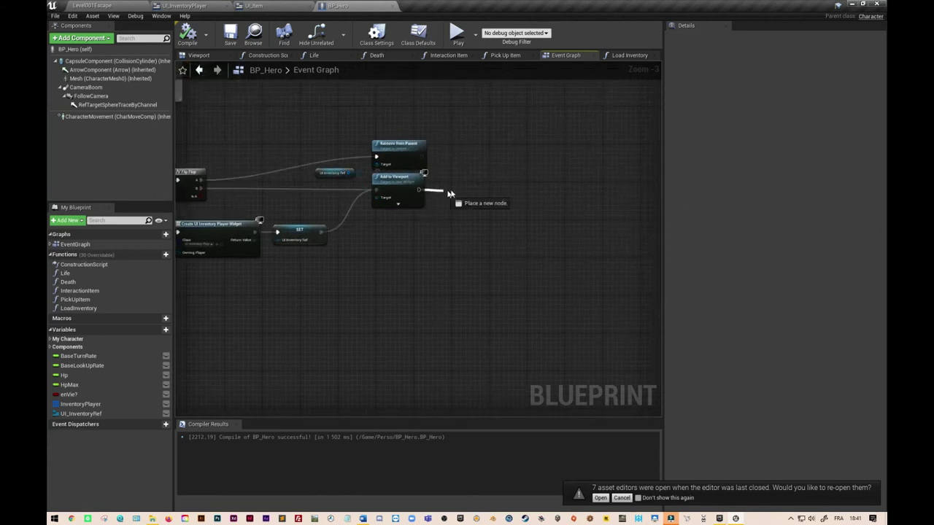
{"action": "type", "text": "loadin"}
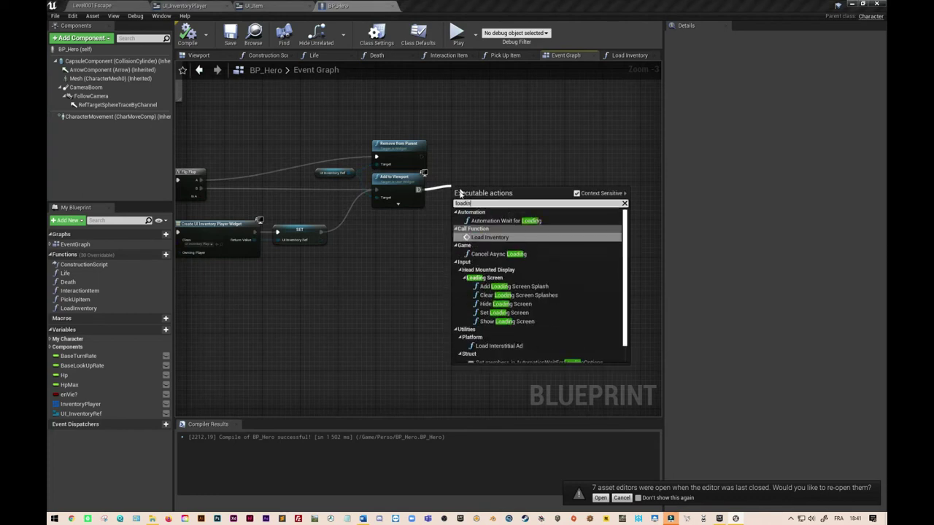
{"action": "left_click", "coordinate": [487, 238]}
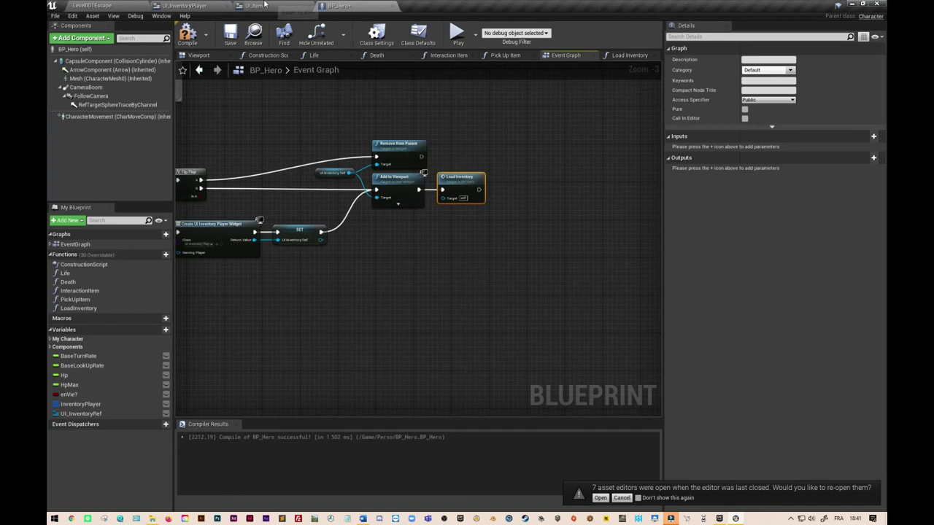
Save BP_Hero, then delete the six placeholder UI_Item rows from UI_InventoryPlayer's hierarchy.
{"action": "left_click", "coordinate": [232, 36]}
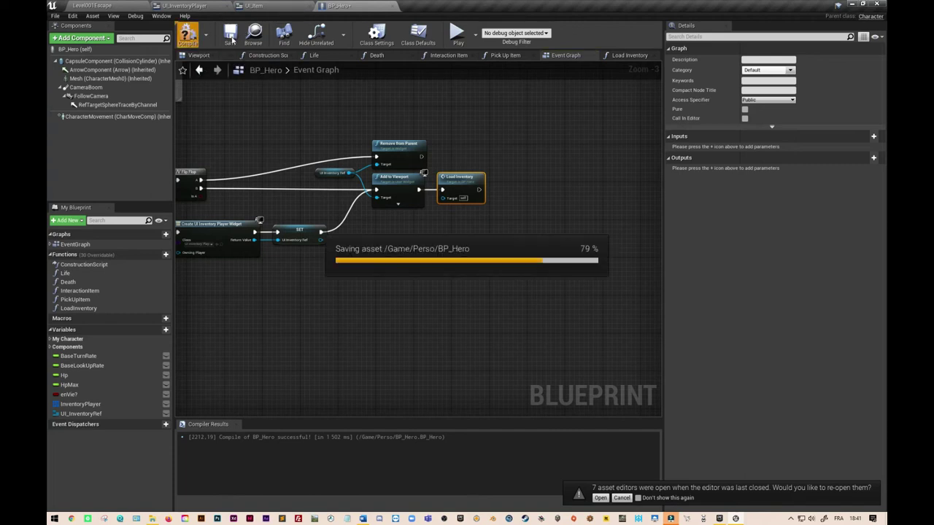
{"action": "left_click", "coordinate": [232, 37]}
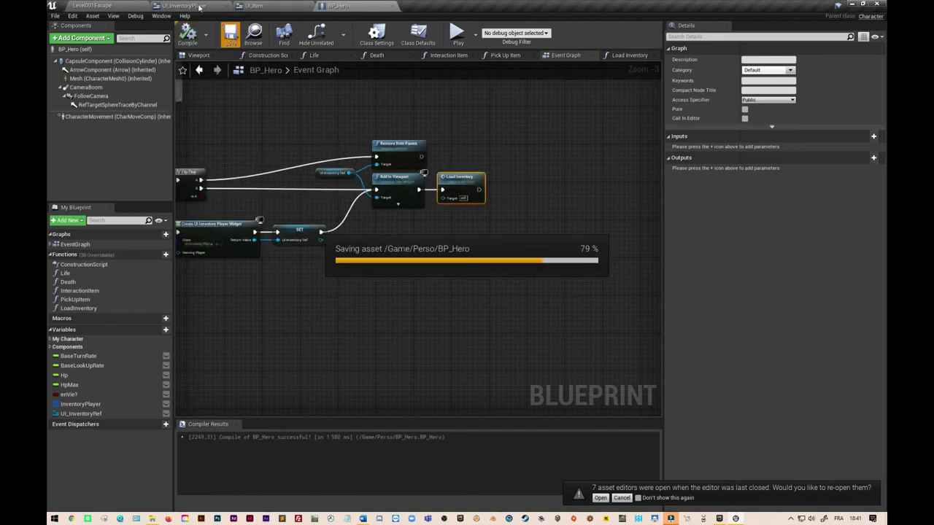
{"action": "left_click", "coordinate": [195, 5]}
{"action": "left_click", "coordinate": [124, 326]}
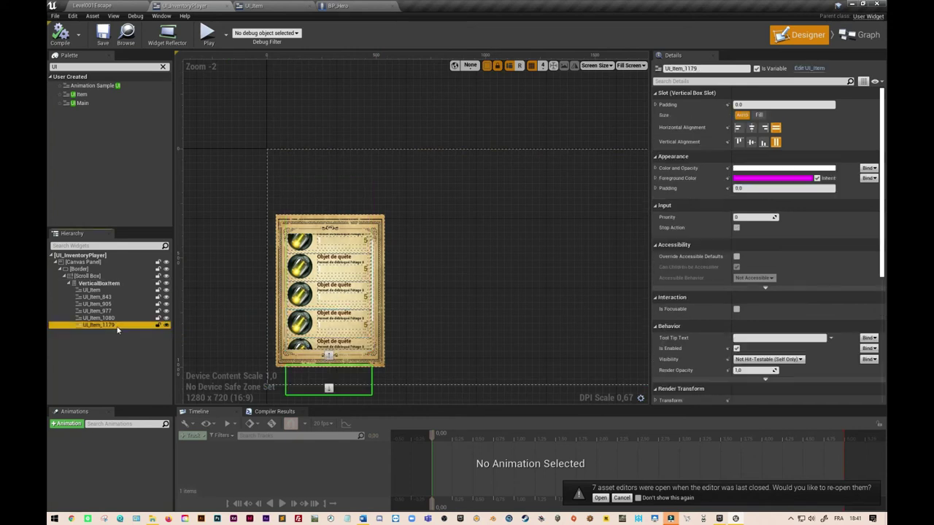
{"action": "left_click", "coordinate": [116, 290], "text": "shift"}
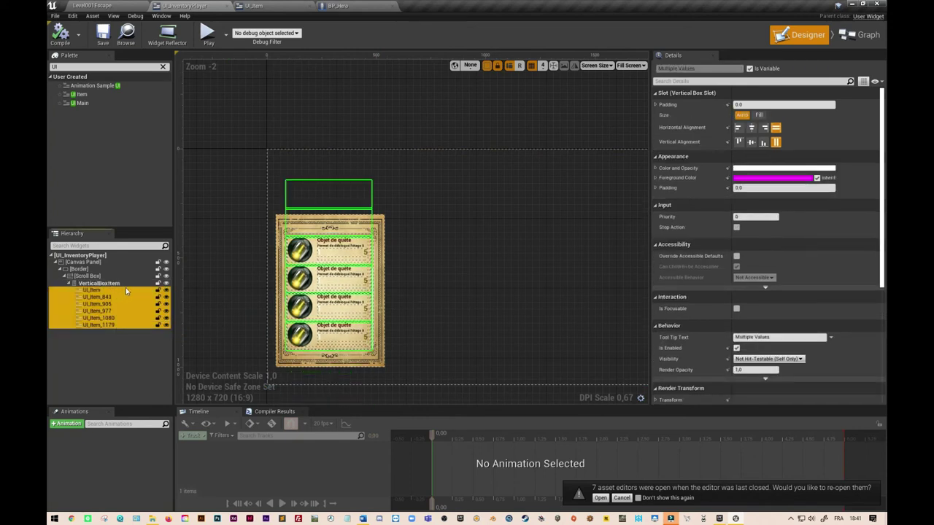
{"action": "key", "text": "Delete"}
Compile and save the UI_InventoryPlayer widget.
{"action": "left_click", "coordinate": [62, 36]}
{"action": "left_click", "coordinate": [103, 35]}
{"action": "left_click", "coordinate": [103, 36]}
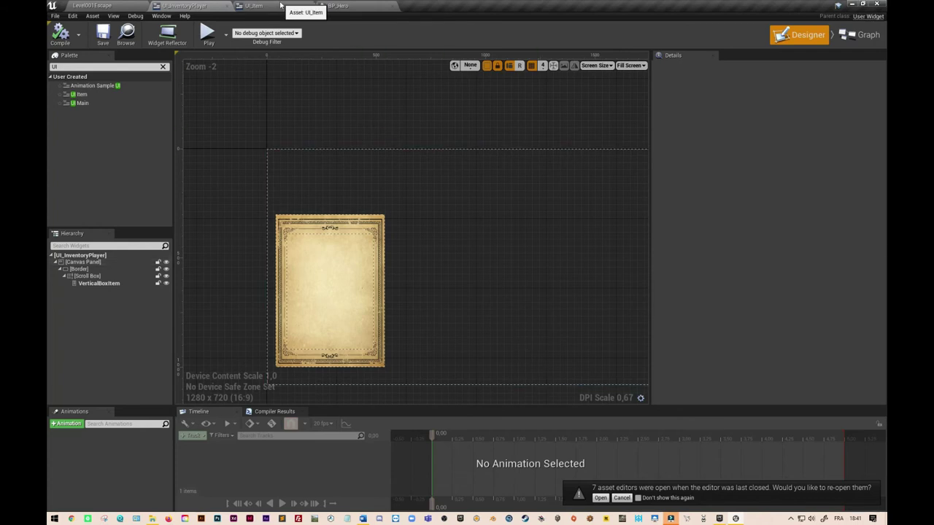
Add a second InventoryPlayer default entry with item BP_ItemQuest01, then compile and save BP_Hero.
{"action": "left_click", "coordinate": [257, 5]}
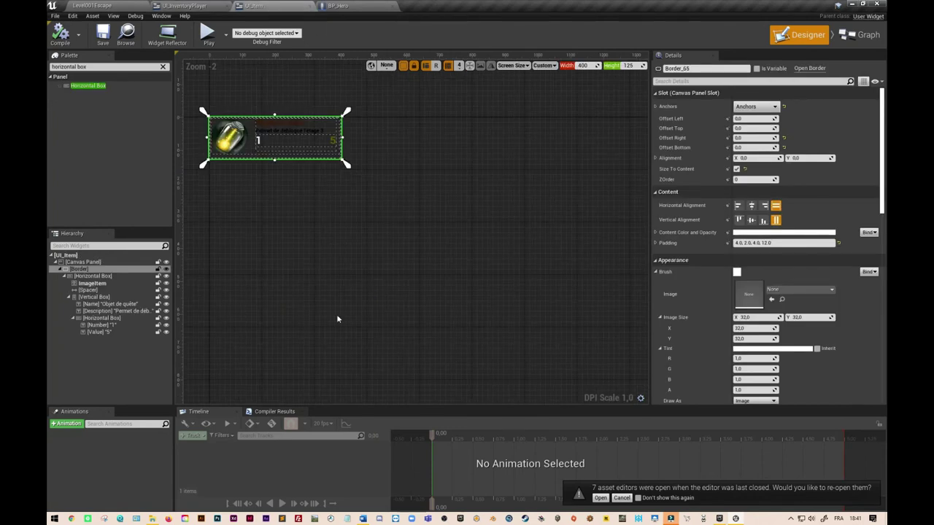
{"action": "left_click", "coordinate": [358, 7]}
{"action": "left_click", "coordinate": [86, 406]}
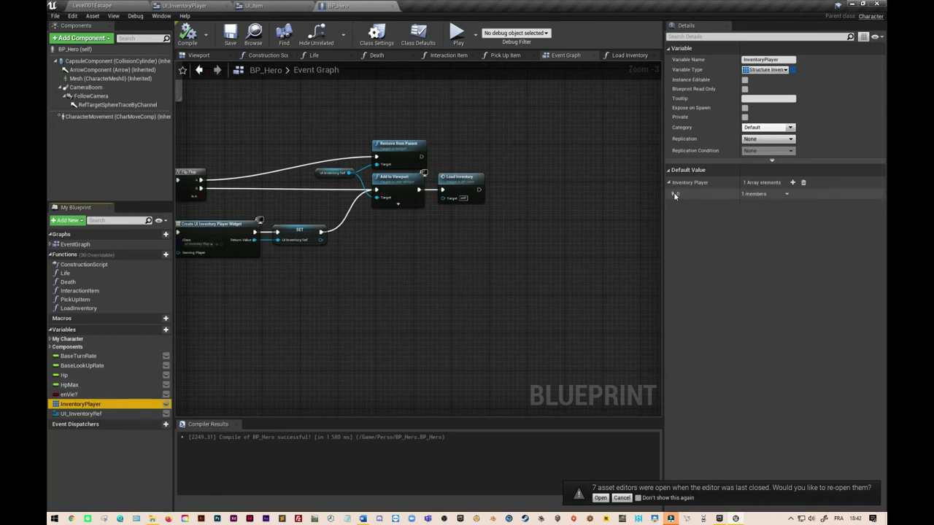
{"action": "left_click", "coordinate": [793, 183]}
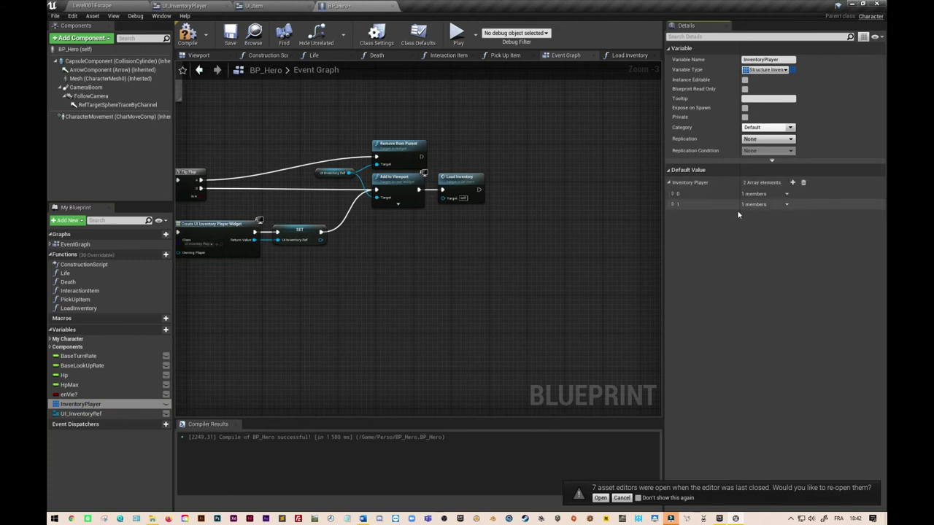
{"action": "left_click", "coordinate": [673, 194]}
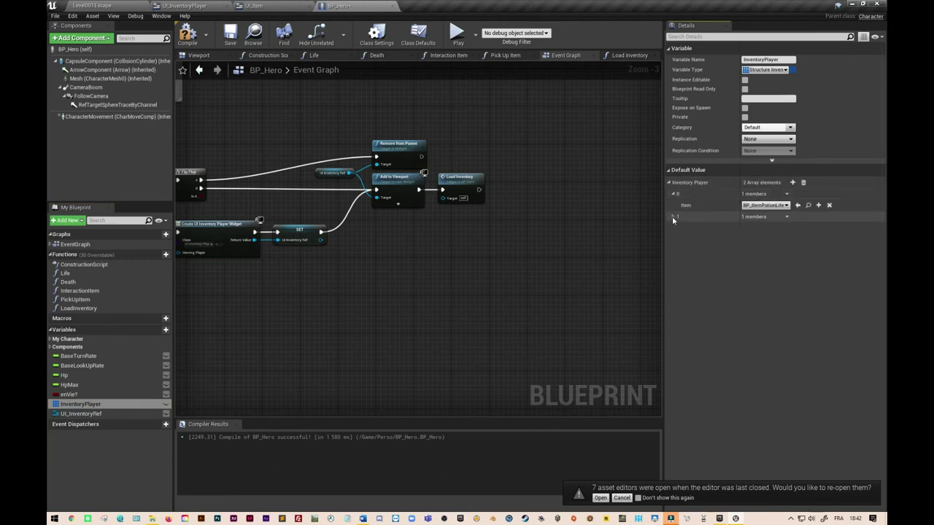
{"action": "left_click", "coordinate": [674, 218]}
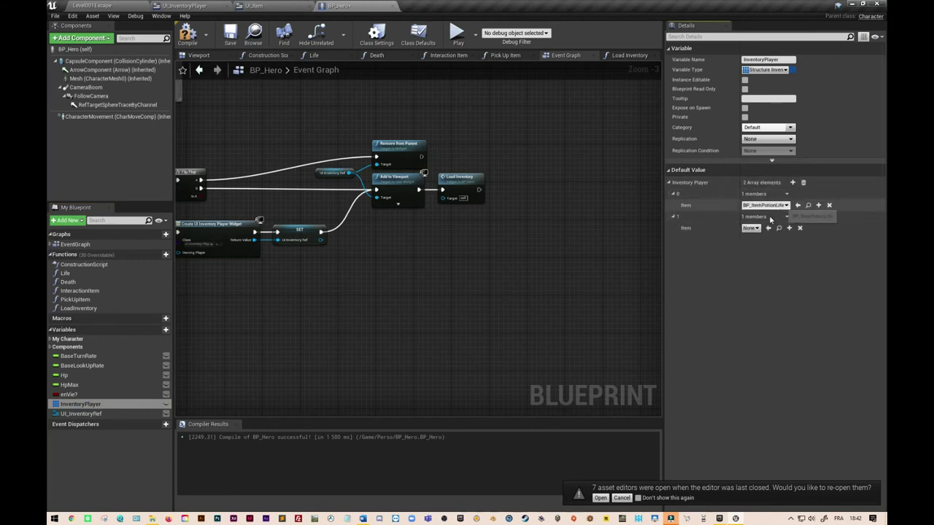
{"action": "left_click", "coordinate": [757, 229]}
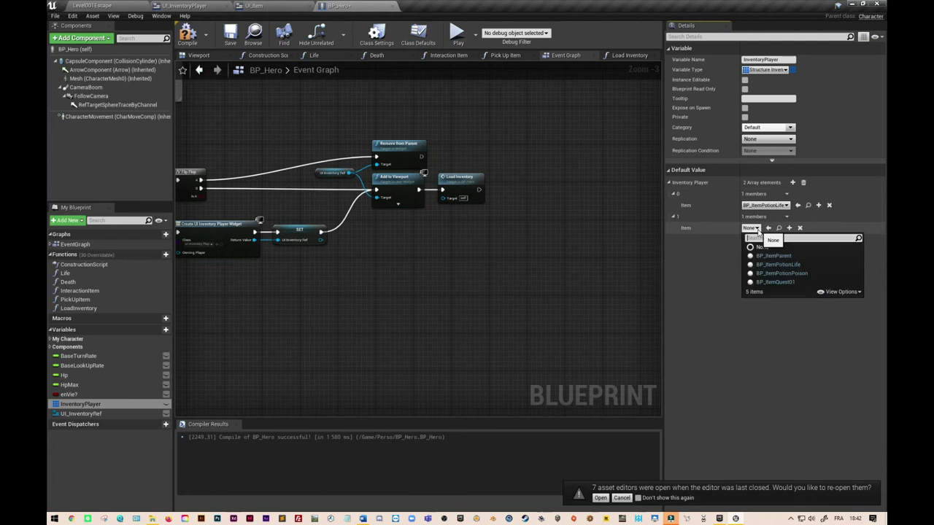
{"action": "left_click", "coordinate": [791, 282]}
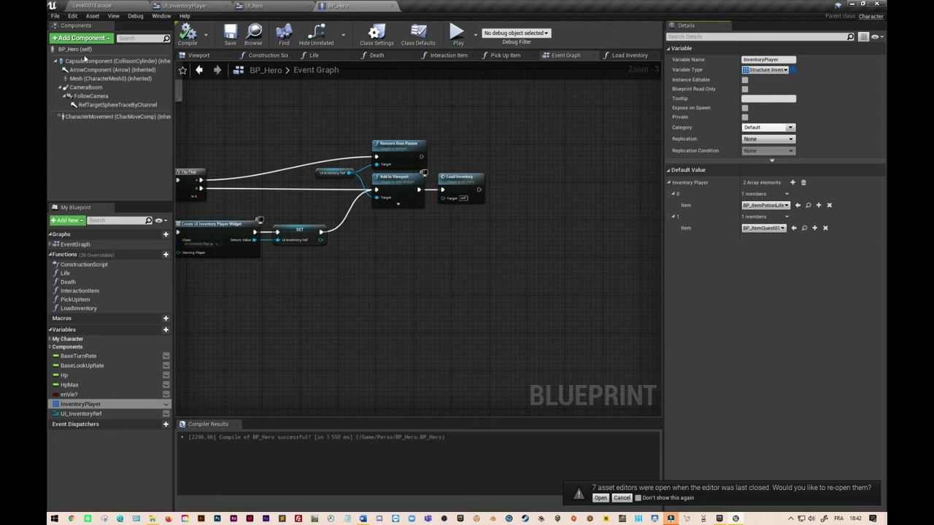
{"action": "left_click", "coordinate": [188, 34]}
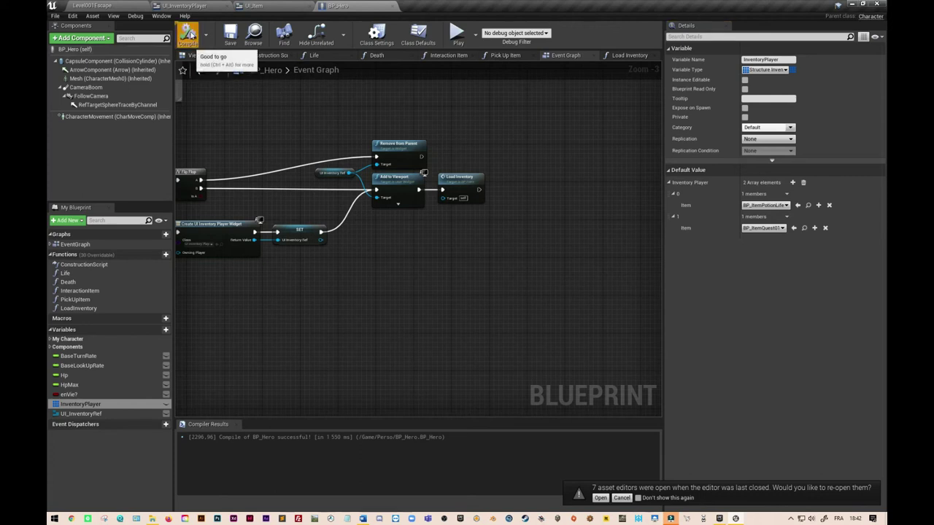
{"action": "left_click", "coordinate": [230, 35]}
Play the level, toggle the inventory panel with I several times, then return to BP_Hero's Event Graph.
{"action": "left_click", "coordinate": [119, 5]}
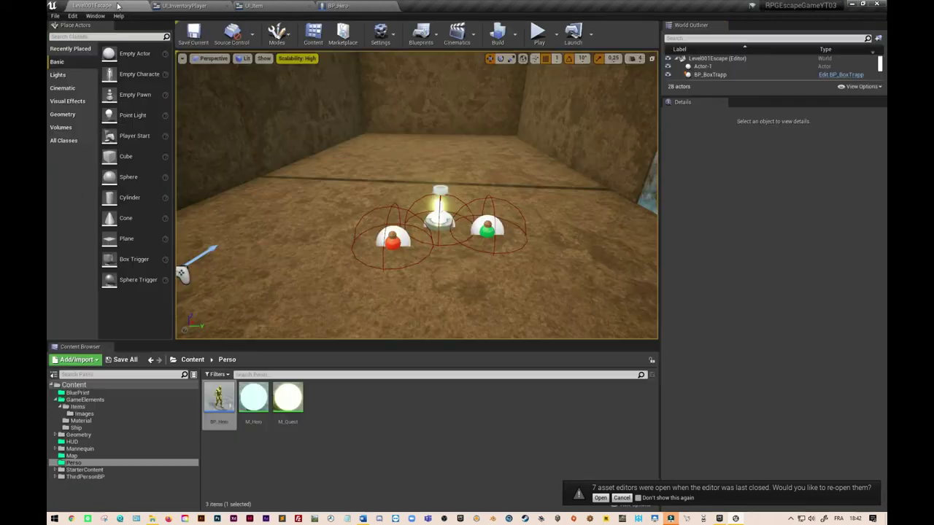
{"action": "left_click", "coordinate": [533, 36]}
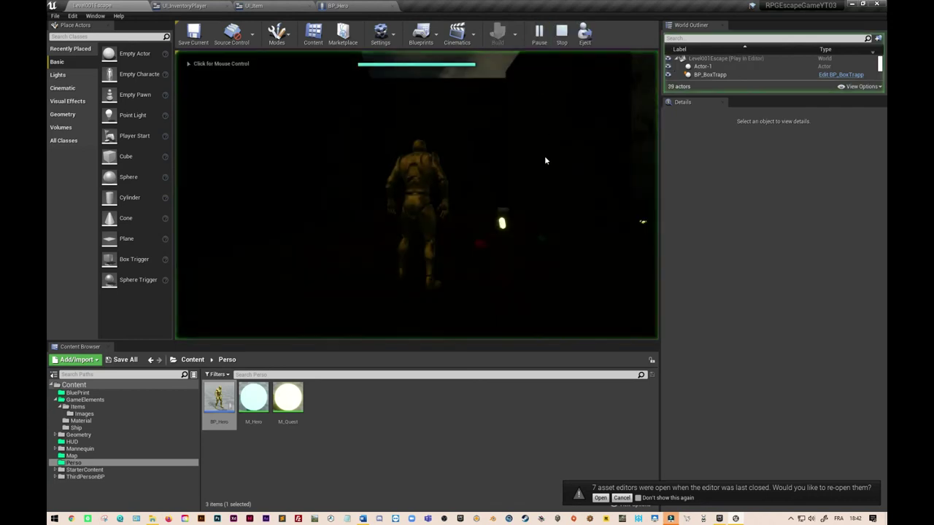
{"action": "key", "text": "i"}
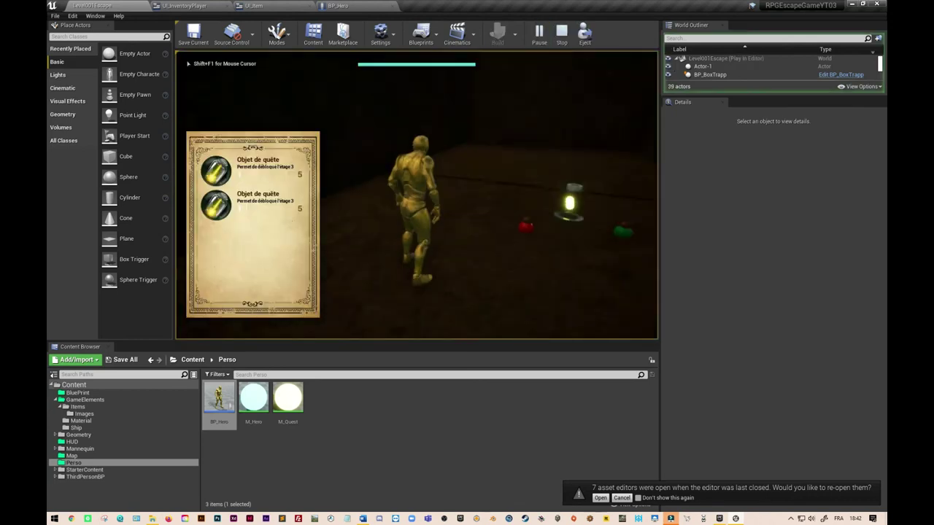
{"action": "key", "text": "i"}
{"action": "key", "text": "i"}
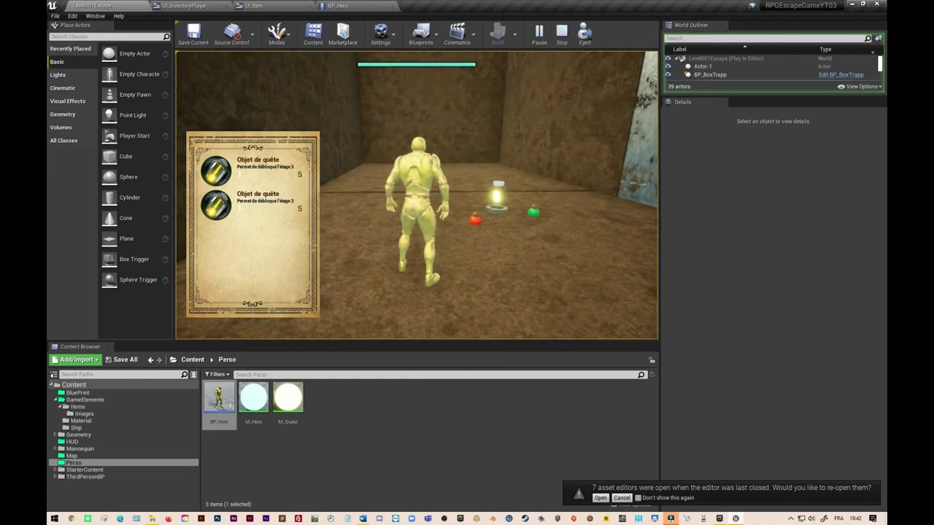
{"action": "key", "text": "i"}
{"action": "key", "text": "i"}
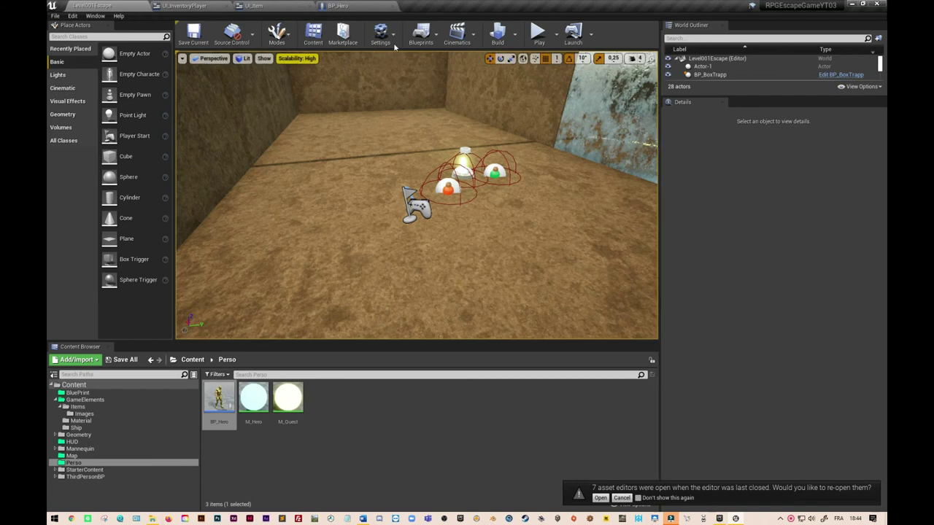
{"action": "left_click", "coordinate": [343, 6]}
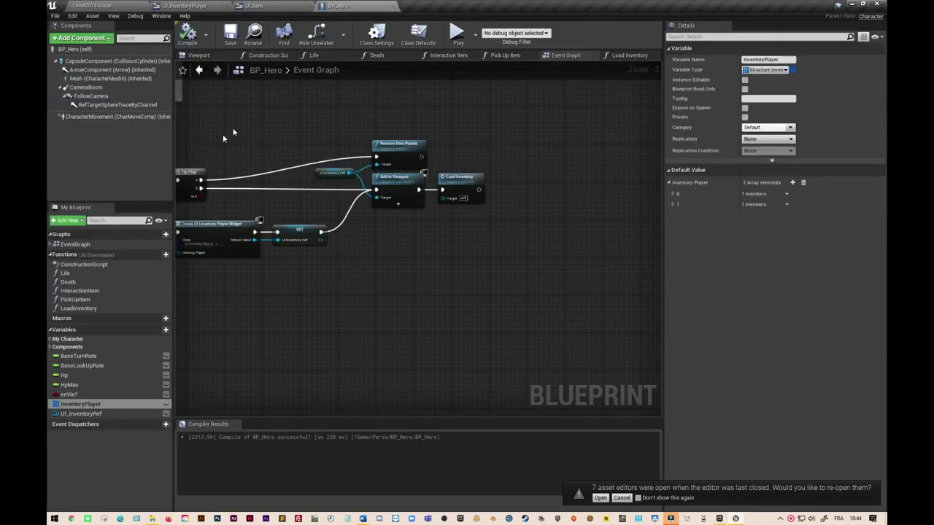
In the Pick Up Item function, delete the Print String and its conversion node.
{"action": "left_click", "coordinate": [519, 56]}
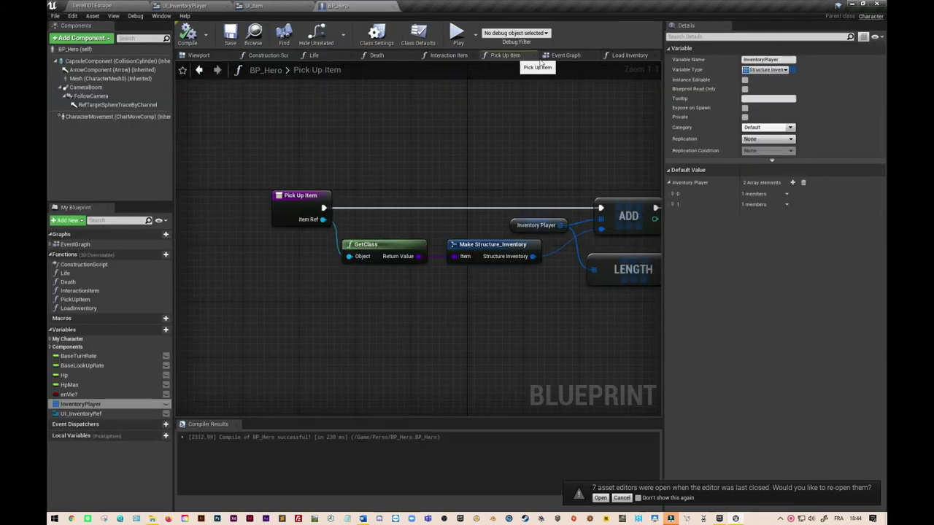
{"action": "right_click_drag", "start_coordinate": [504, 307], "coordinate": [362, 302]}
{"action": "right_click_drag", "start_coordinate": [489, 359], "coordinate": [438, 168]}
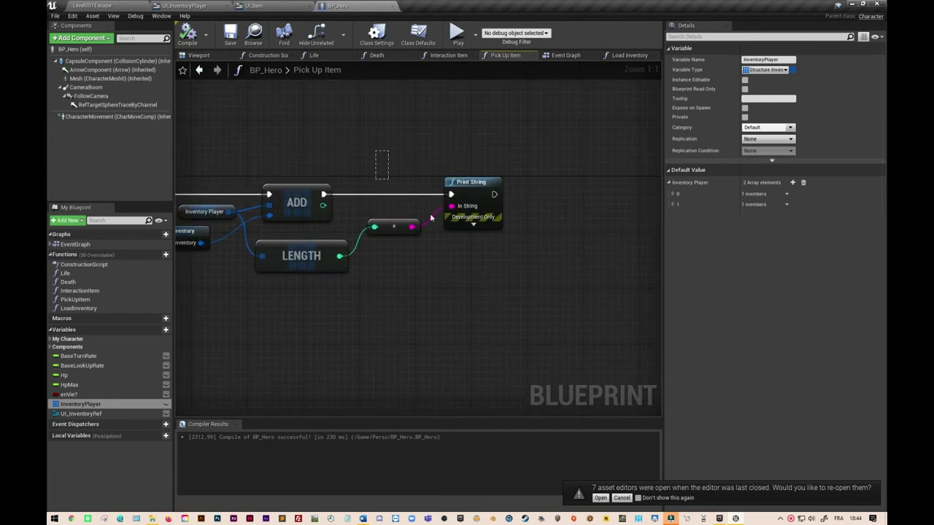
{"action": "left_click_drag", "start_coordinate": [430, 217], "coordinate": [493, 255]}
{"action": "key", "text": "Delete"}
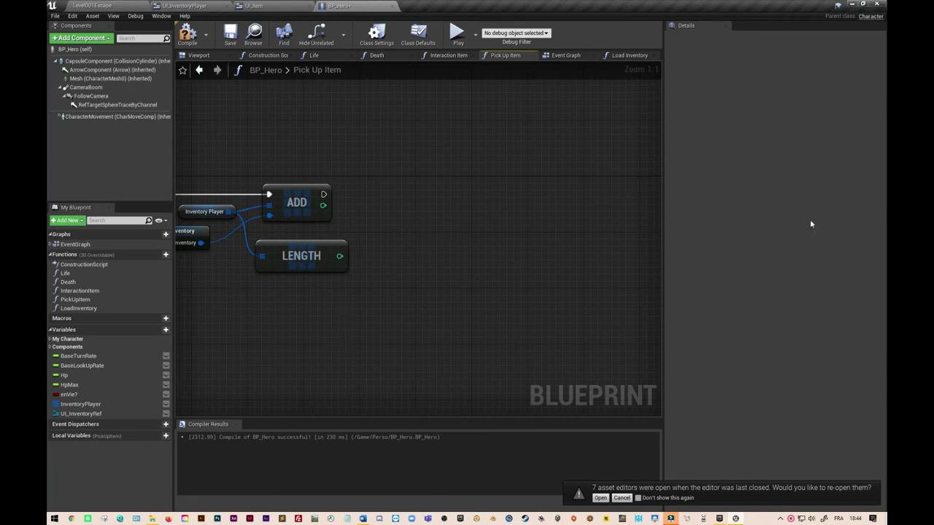
Wire a Load Inventory call after the ADD node's execution output.
{"action": "left_click_drag", "start_coordinate": [324, 194], "coordinate": [367, 197]}
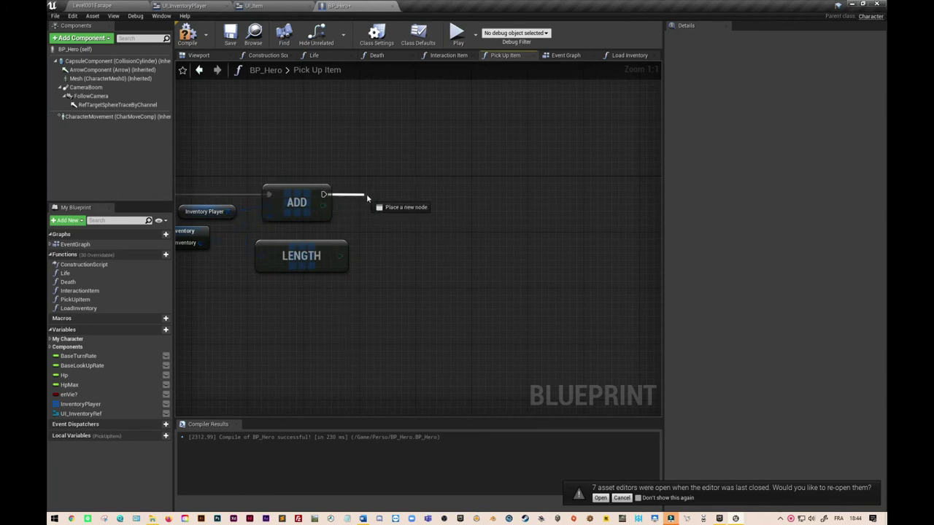
{"action": "type", "text": "load"}
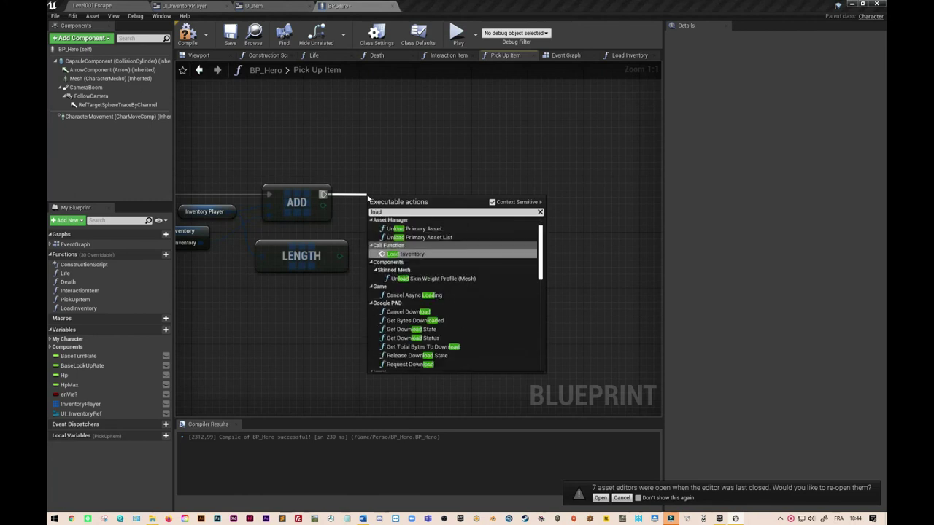
{"action": "left_click", "coordinate": [407, 254]}
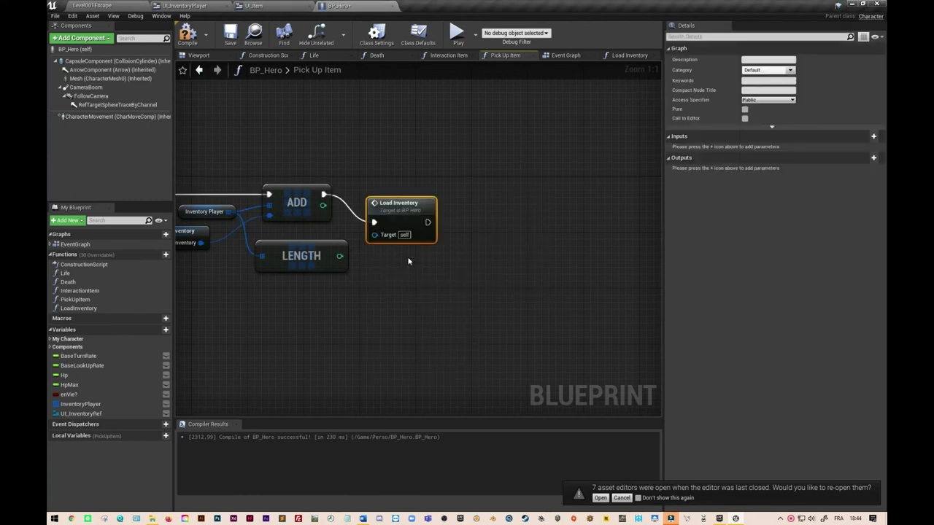
{"action": "left_click_drag", "start_coordinate": [414, 184], "coordinate": [414, 177]}
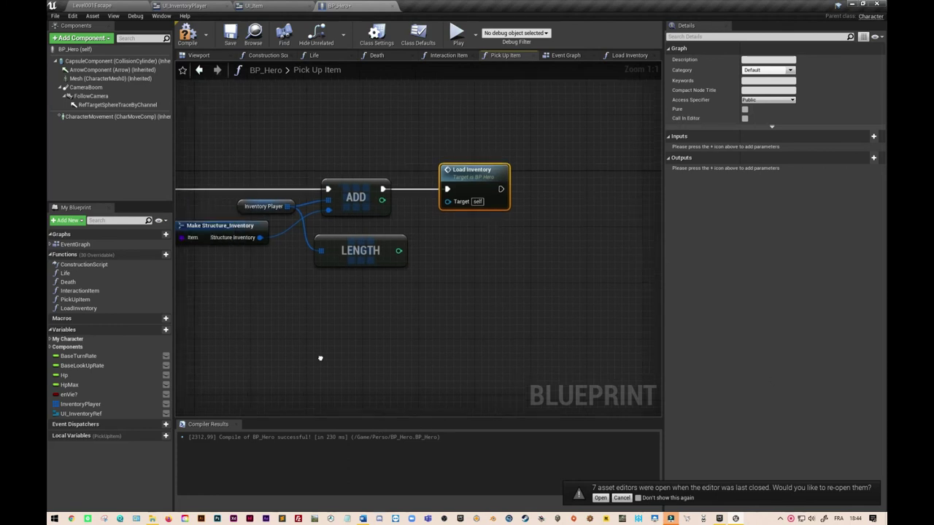
Remove the unused LENGTH node and save BP_Hero.
{"action": "right_click_drag", "start_coordinate": [379, 405], "coordinate": [502, 322]}
{"action": "left_click_drag", "start_coordinate": [521, 238], "coordinate": [399, 273]}
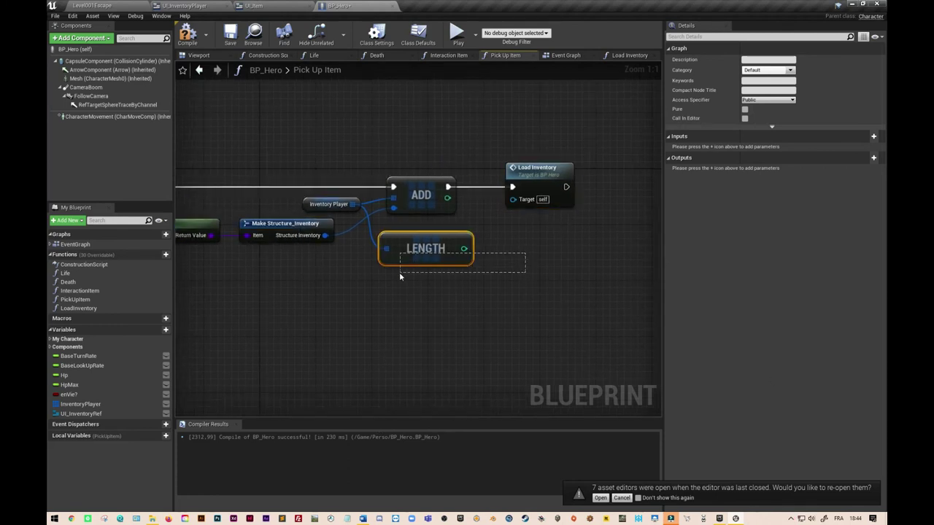
{"action": "key", "text": "Delete"}
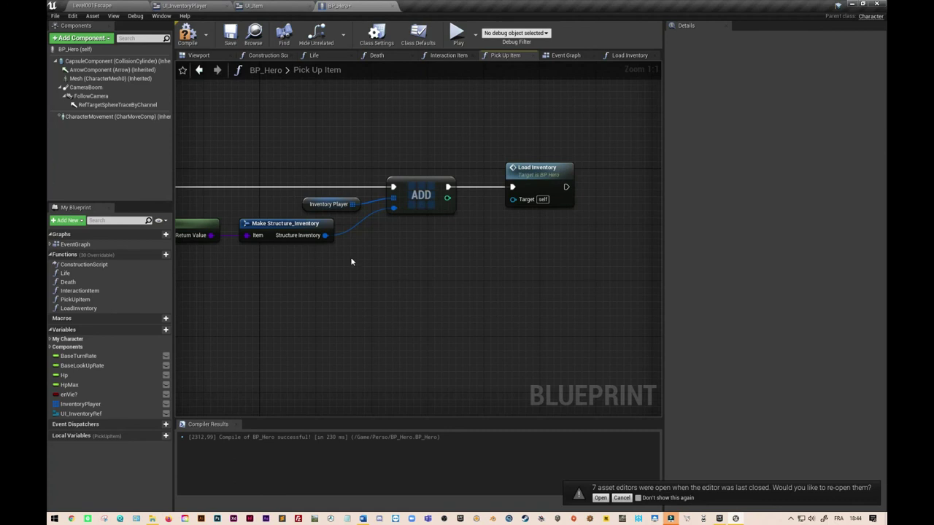
{"action": "left_click", "coordinate": [230, 38]}
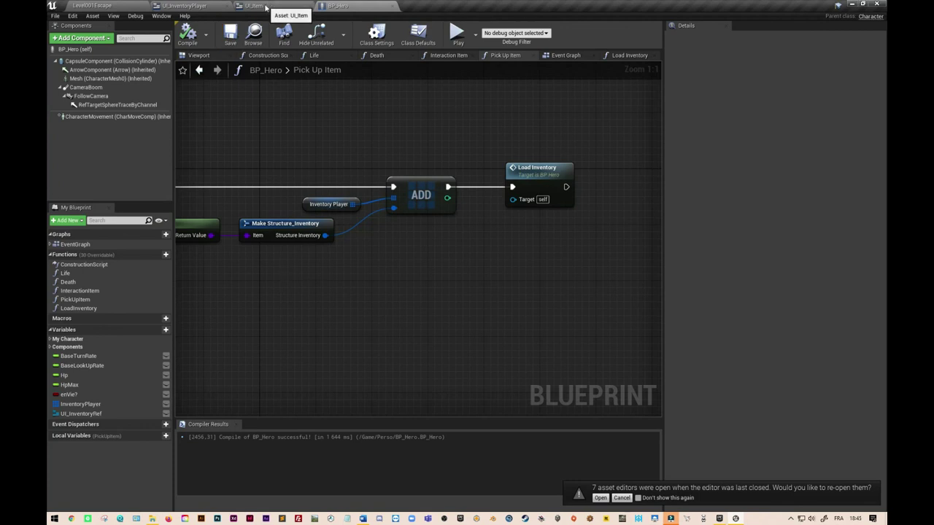
Check the UI_Item and UI_InventoryPlayer widget layouts, then come back to BP_Hero.
{"action": "left_click", "coordinate": [266, 8]}
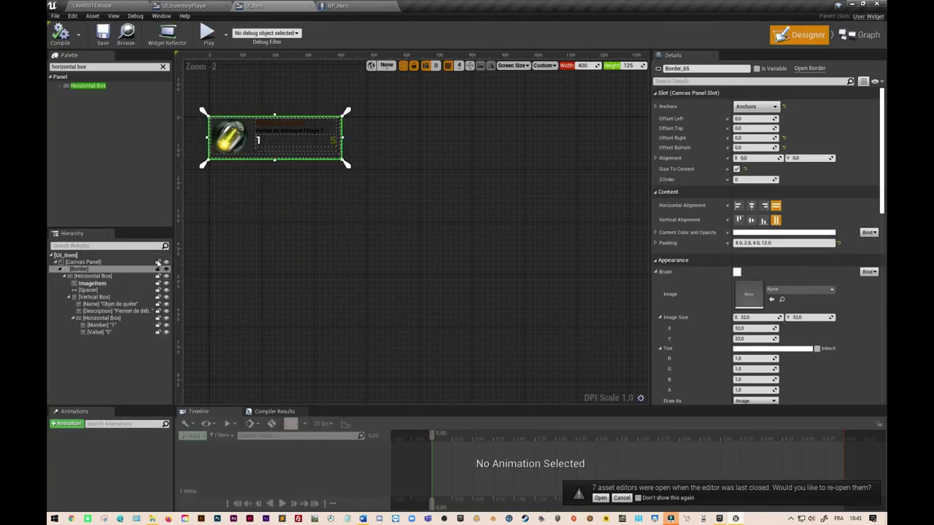
{"action": "left_click", "coordinate": [196, 6]}
{"action": "left_click", "coordinate": [342, 6]}
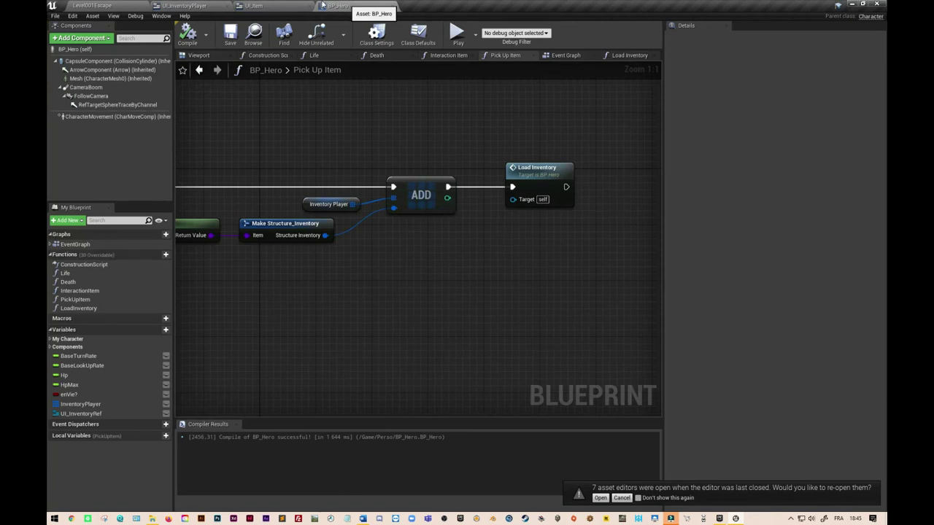
Clear all default elements from the InventoryPlayer array, then compile and save BP_Hero.
{"action": "left_click", "coordinate": [80, 404]}
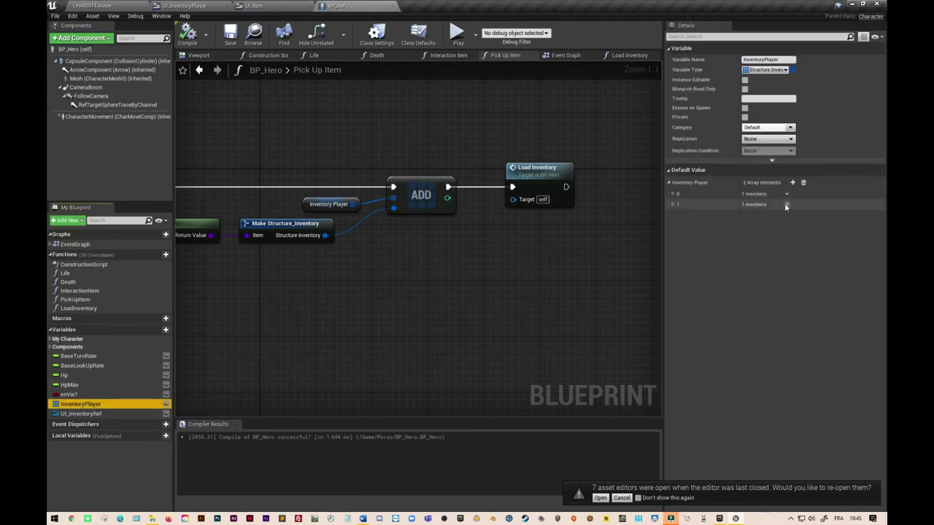
{"action": "left_click", "coordinate": [803, 183]}
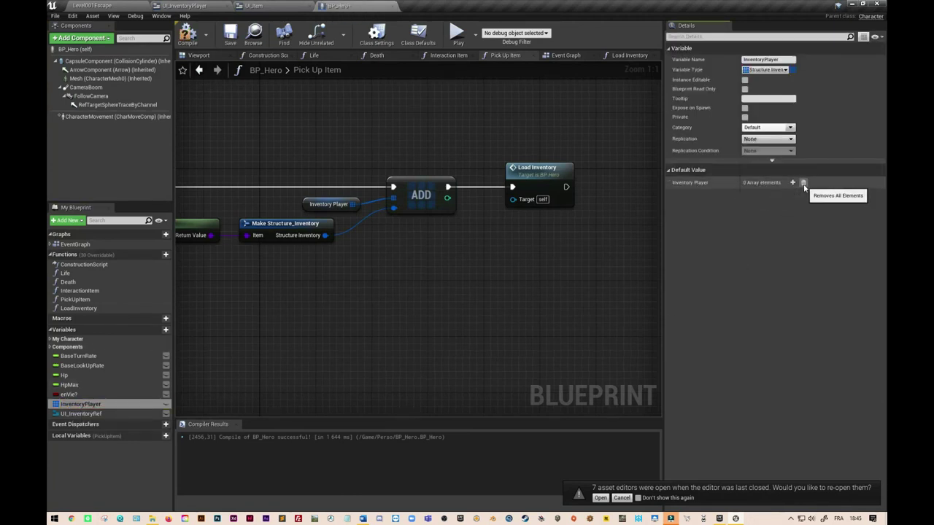
{"action": "left_click", "coordinate": [188, 34]}
{"action": "left_click", "coordinate": [230, 34]}
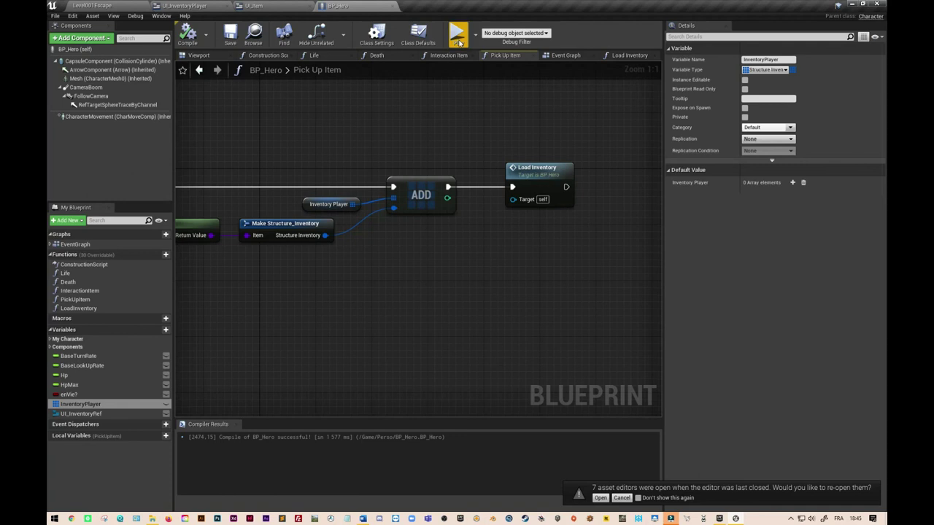
{"action": "left_click", "coordinate": [458, 36]}
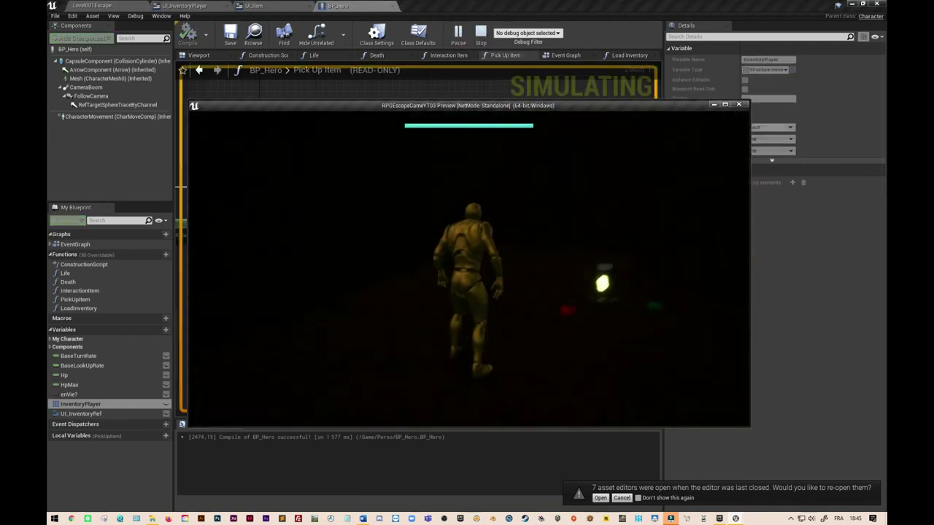
{"action": "key", "text": "i"}
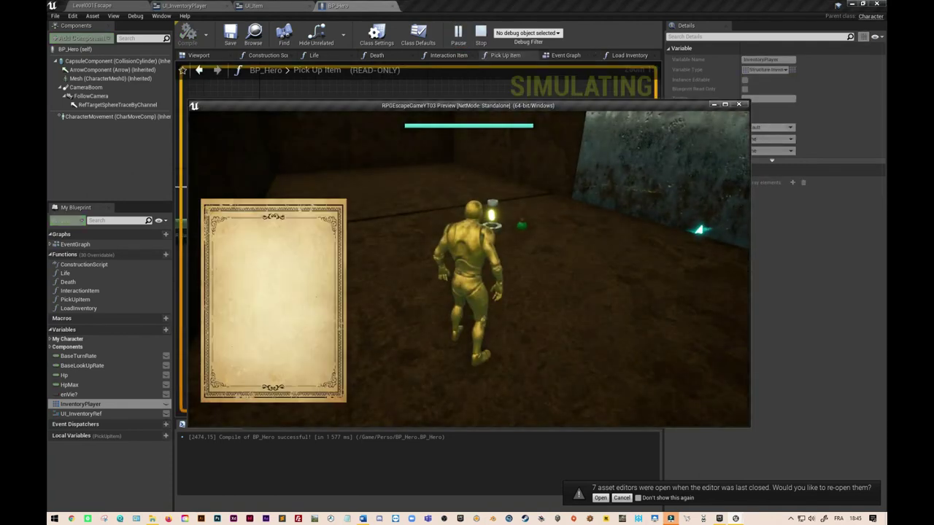
{"action": "key", "text": "i"}
{"action": "key", "text": "w"}
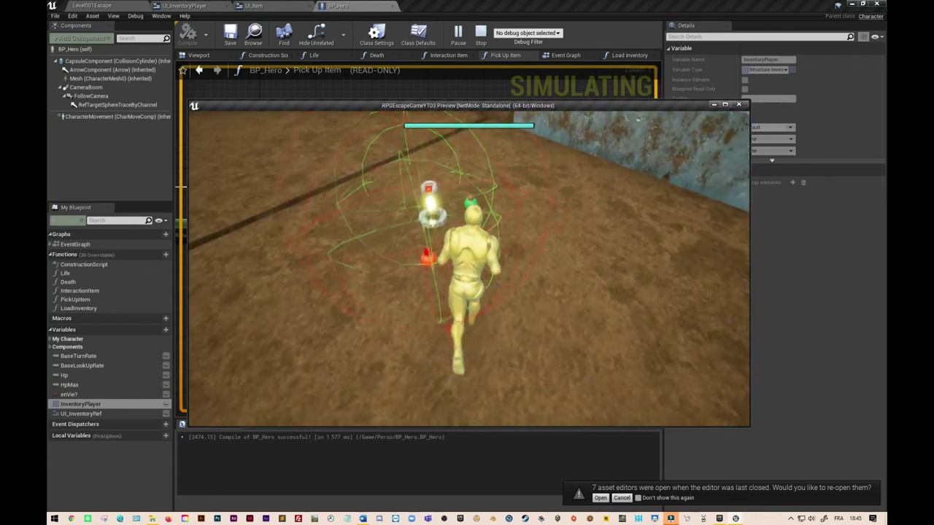
{"action": "key", "text": "i"}
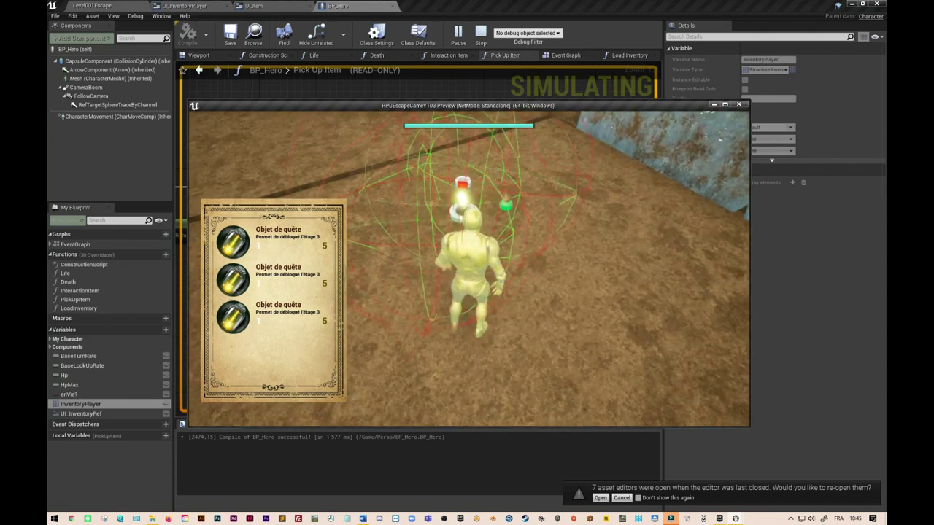
{"action": "key", "text": "e"}
{"action": "key", "text": "e"}
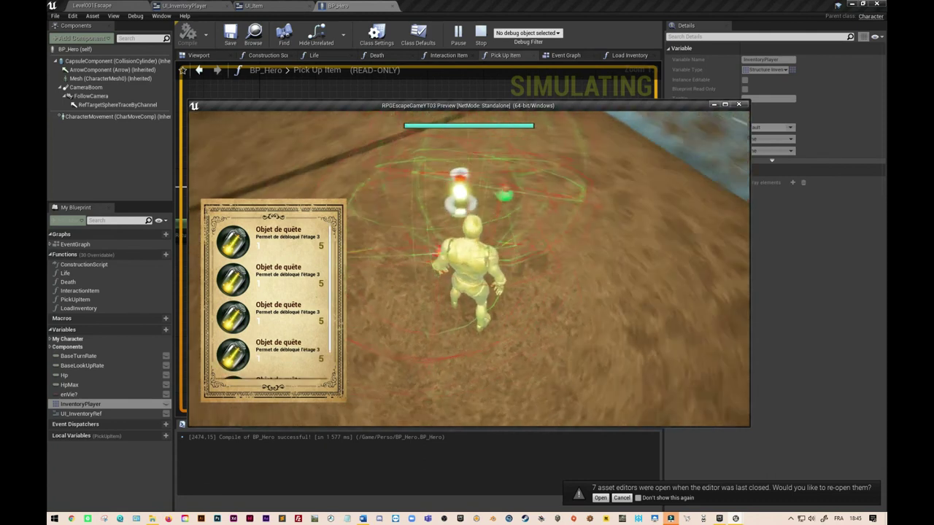
{"action": "key", "text": "Escape"}
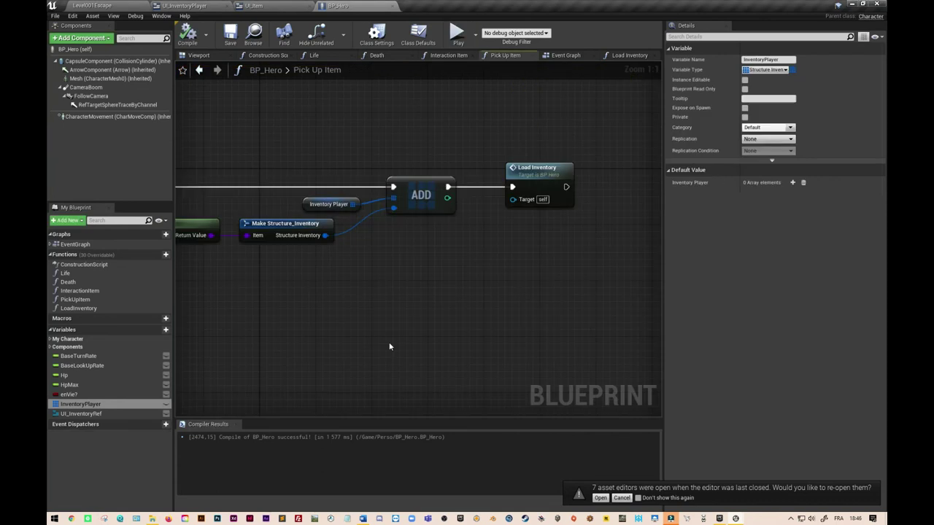